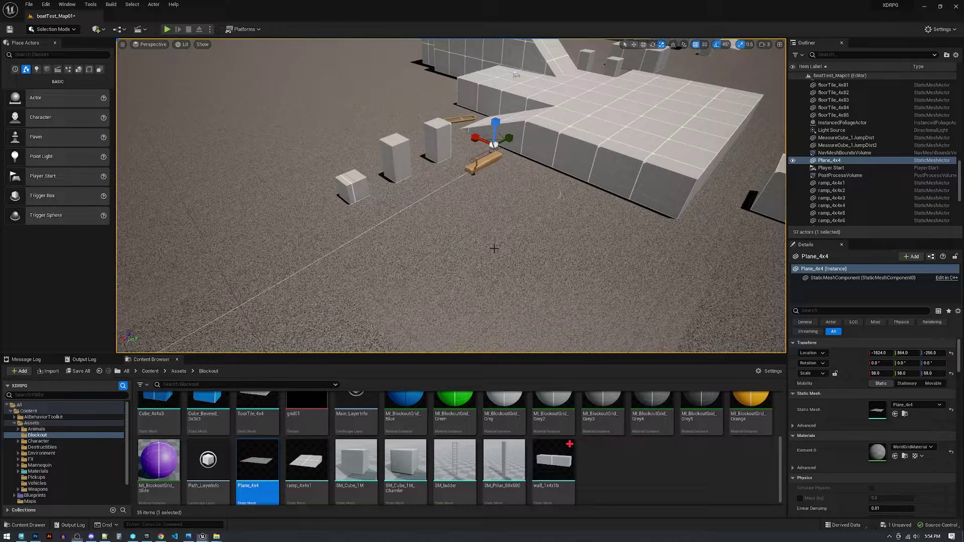
right_click_drag(494, 248, 533, 196)
left_click(269, 71)
right_click_drag(269, 70, 271, 89)
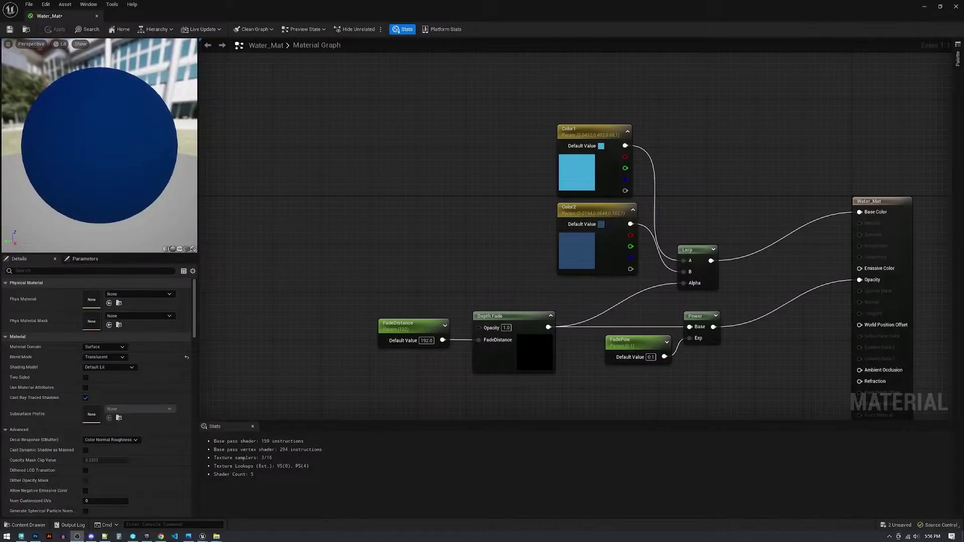
Examine the Water_Mat graph's depth fade, opacity Power node and two-colour Lerp
right_click_drag(574, 265, 445, 223)
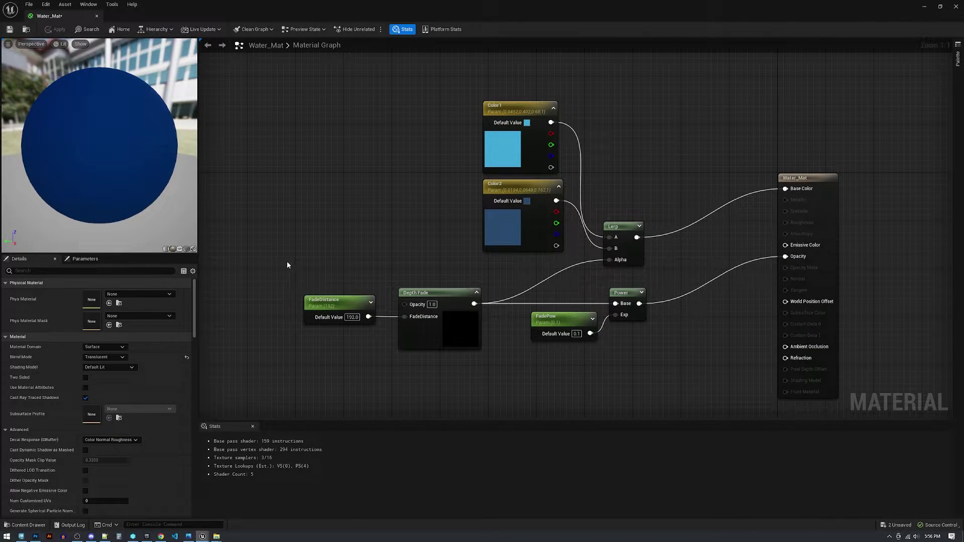
left_click_drag(287, 265, 499, 380)
left_click(517, 342)
left_click_drag(520, 273, 675, 369)
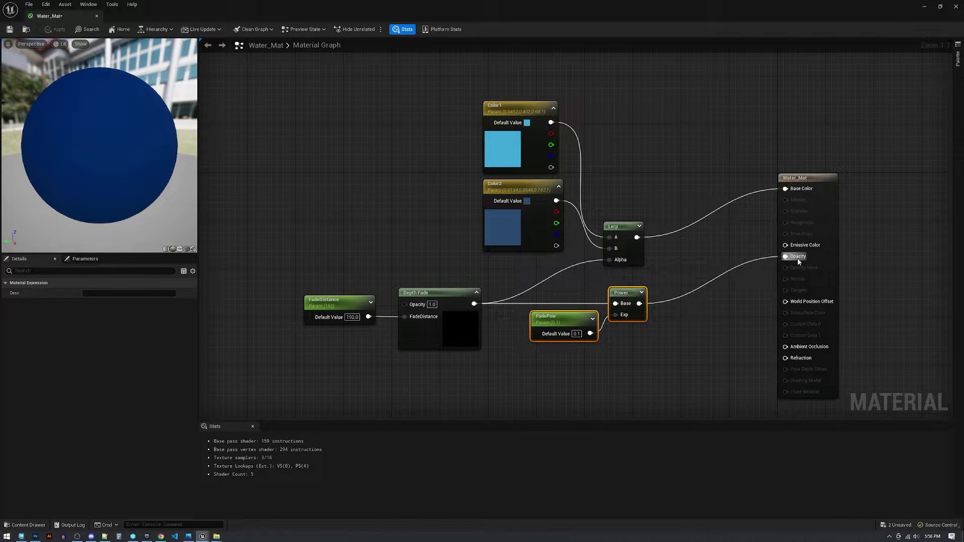
left_click_drag(450, 92, 641, 252)
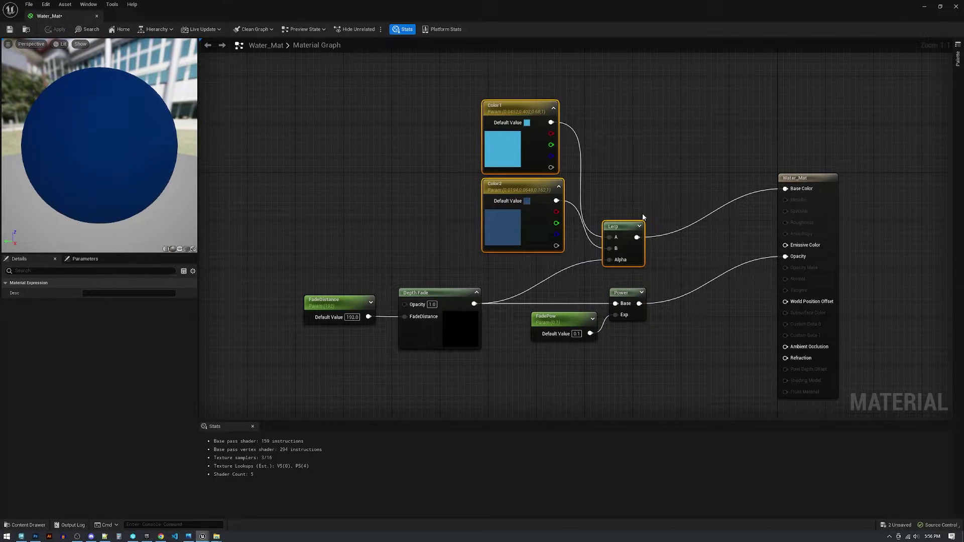
left_click(940, 7)
Apply the Water_Mat changes with the four-colour depth blend to the level
left_click_drag(227, 103, 559, 206)
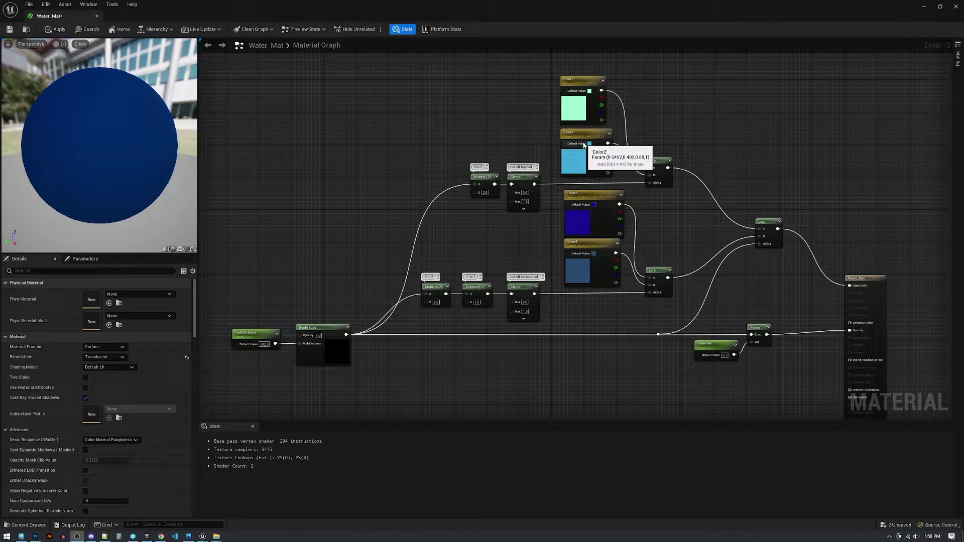
right_click_drag(462, 237, 528, 236)
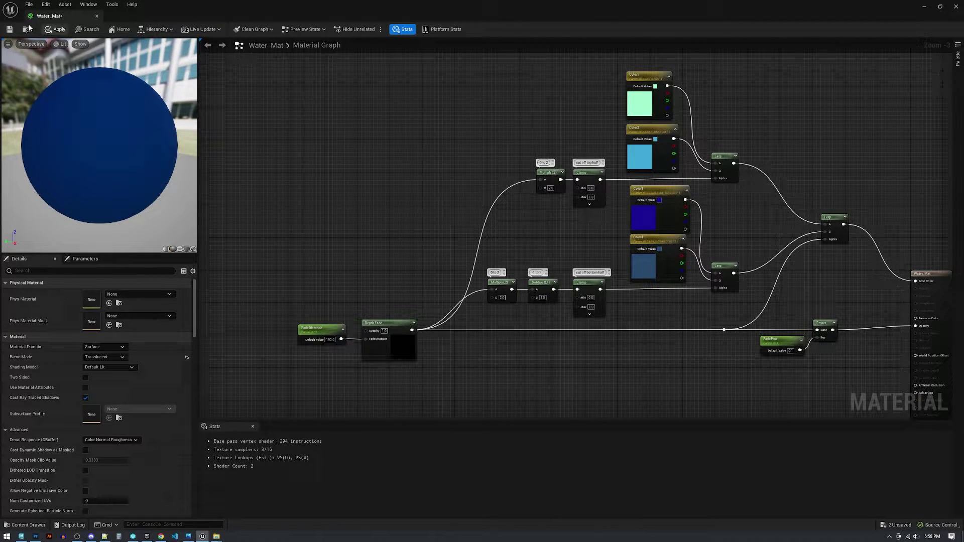
left_click(55, 29)
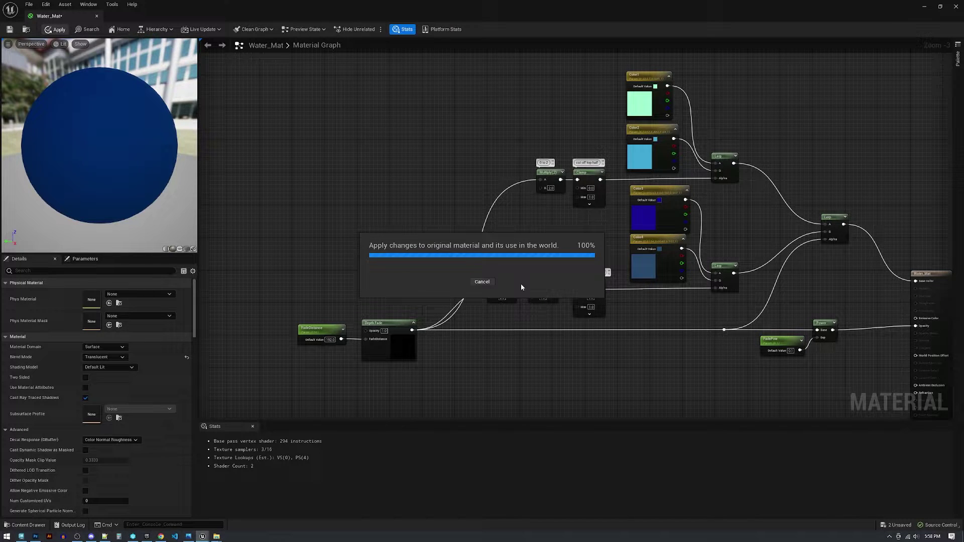
Examine how the Multiply, Subtract and Clamp nodes split the depth fade into halves that drive the colour Lerps
right_click_drag(613, 242, 591, 278)
scroll(533, 246, "up", 3)
left_click_drag(450, 291, 616, 357)
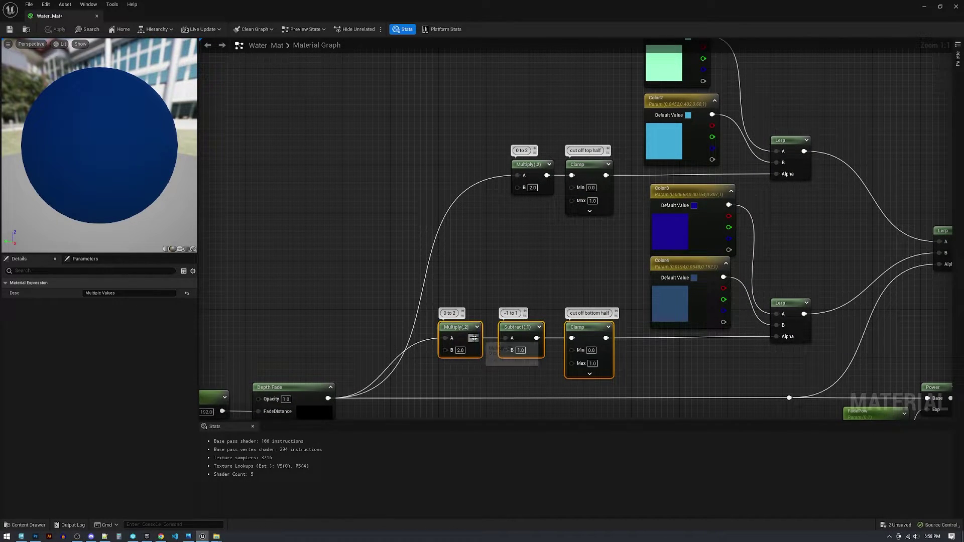
right_click_drag(354, 383, 366, 308)
right_click_drag(526, 227, 468, 301)
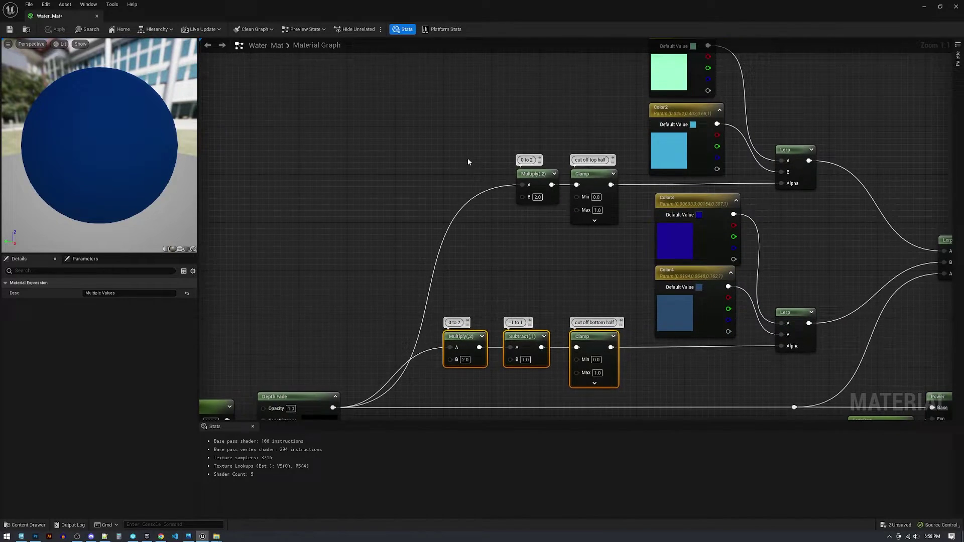
left_click_drag(469, 159, 630, 218)
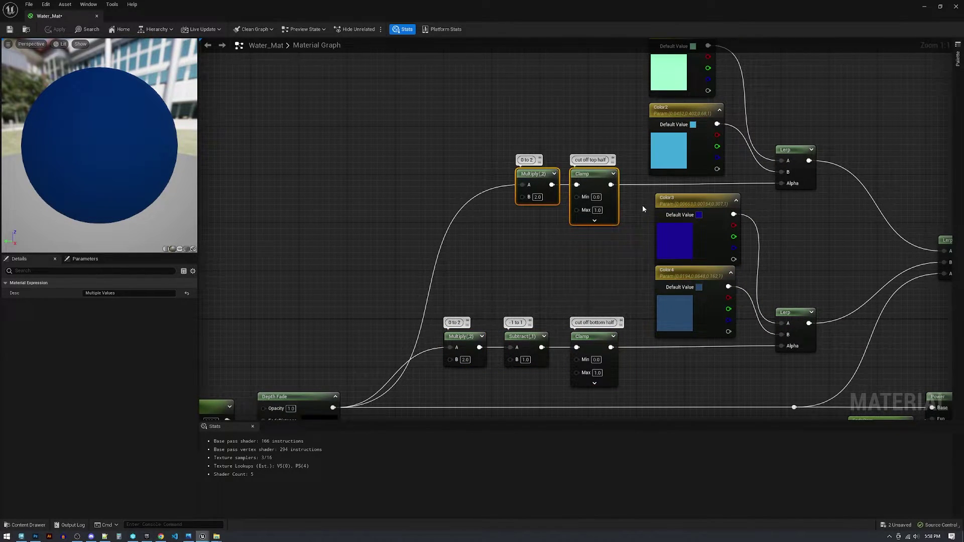
right_click_drag(642, 205, 587, 222)
right_click_drag(751, 297, 760, 316)
left_click(646, 235)
scroll(554, 344, "down", 1)
right_click_drag(517, 341, 547, 260)
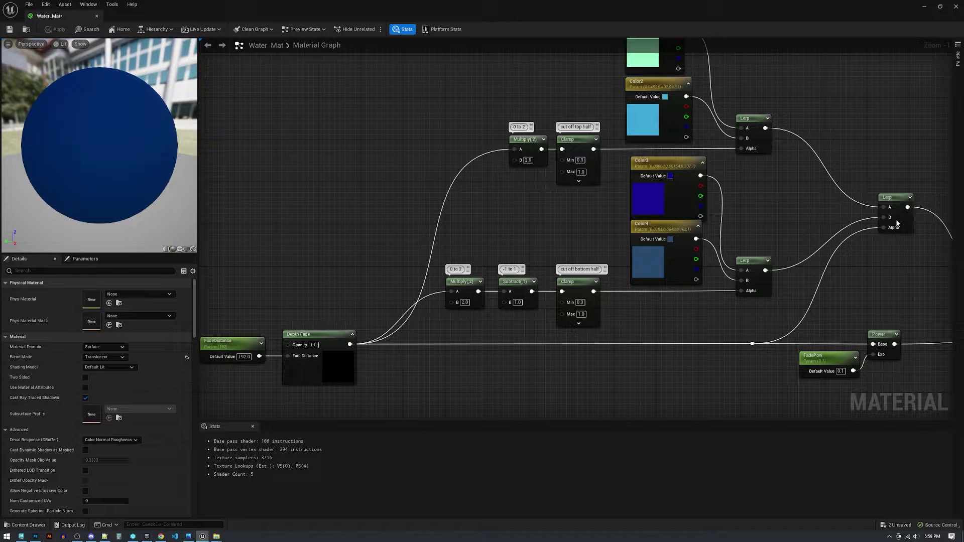
right_click_drag(691, 408, 593, 420)
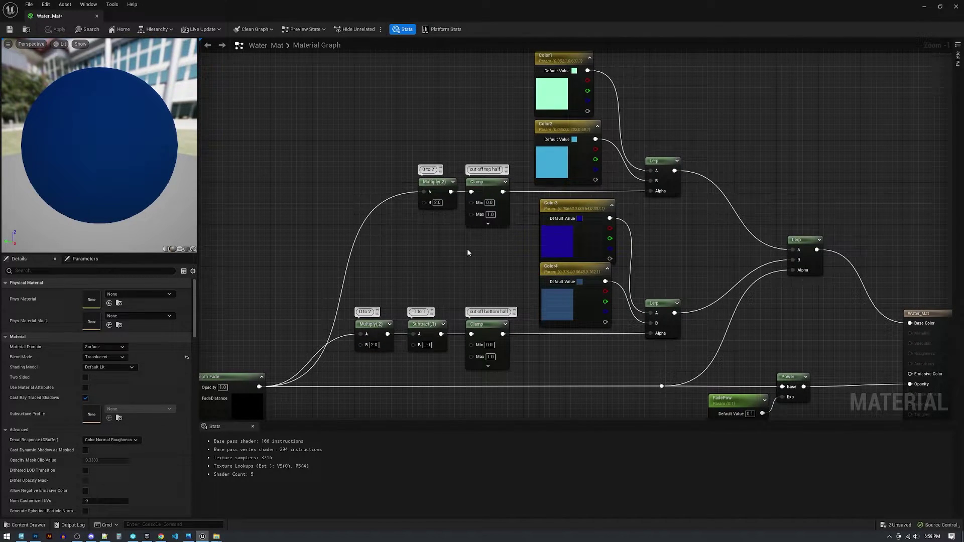
Shrink the Water_Mat editor to a floating window and place it clear of the Materials folder's assets
left_click(939, 6)
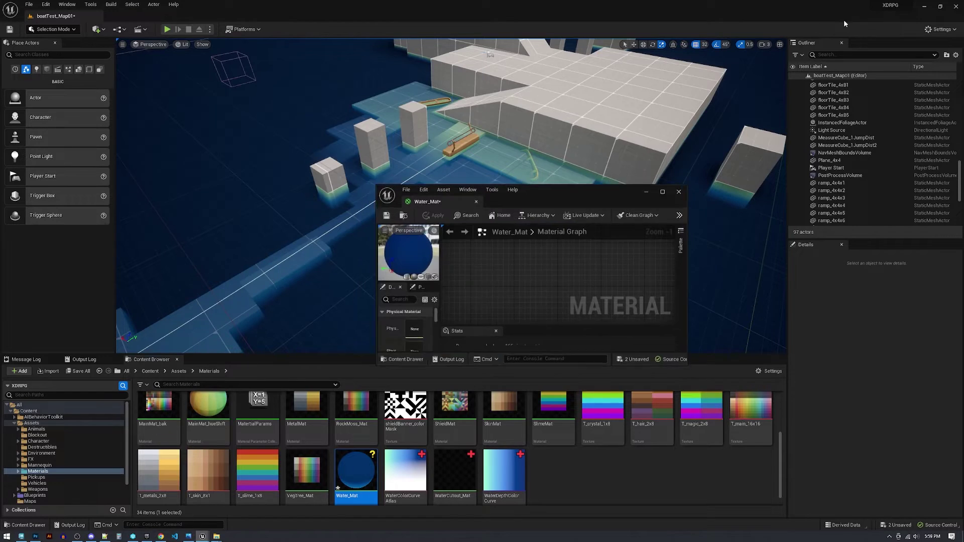
left_click_drag(557, 204, 729, 296)
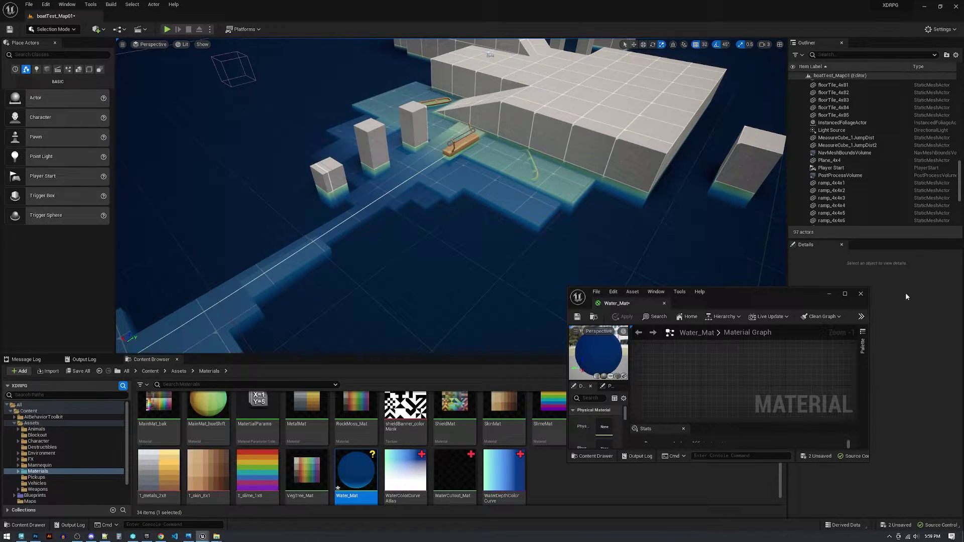
left_click_drag(793, 304, 731, 116)
Create a CurveLinearColor asset in the Materials folder, keeping the default name NewCurveBase
right_click(571, 458)
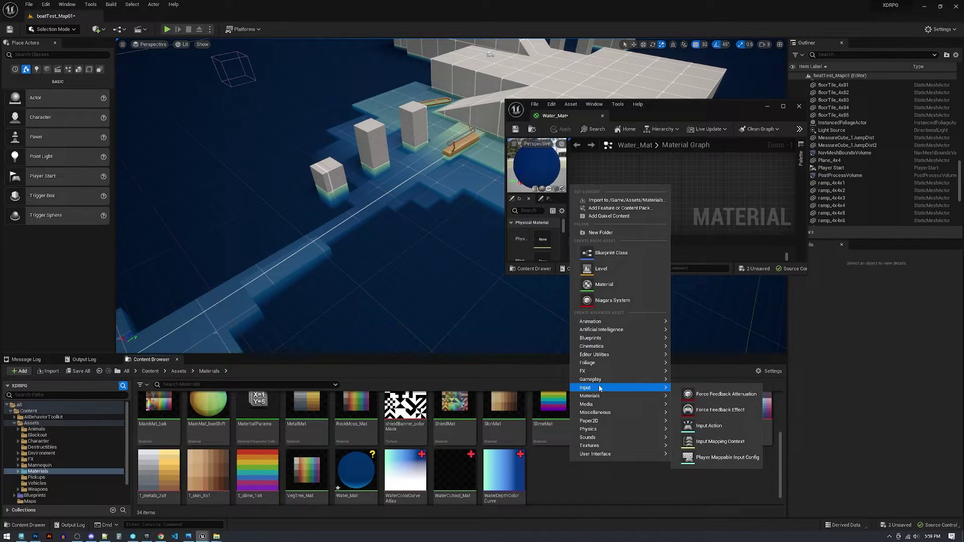
mouse_move(598, 412)
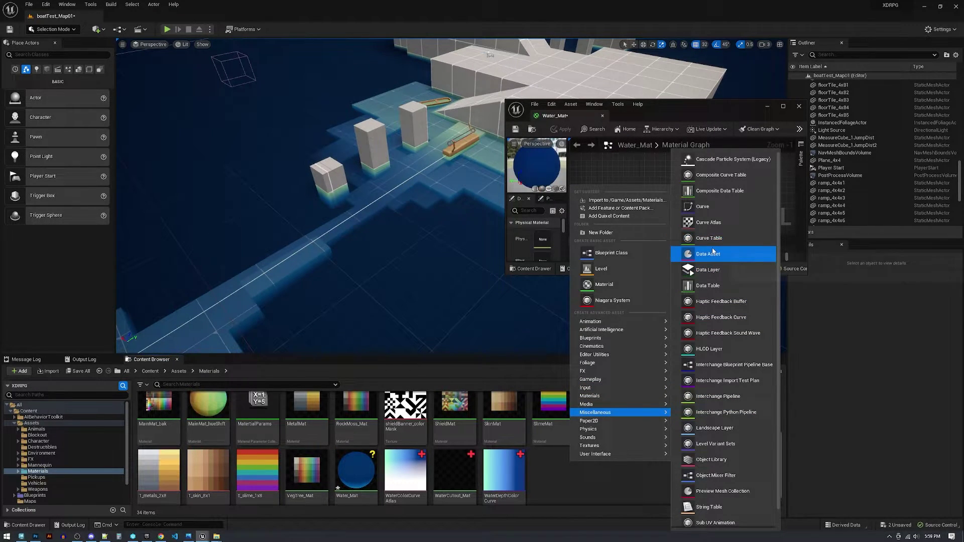
left_click(710, 205)
left_click(427, 221)
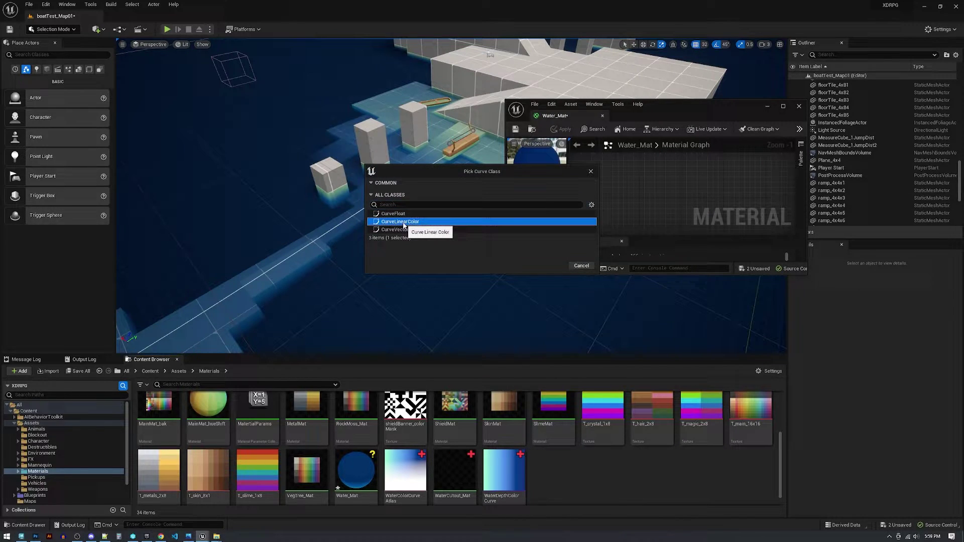
left_click(553, 267)
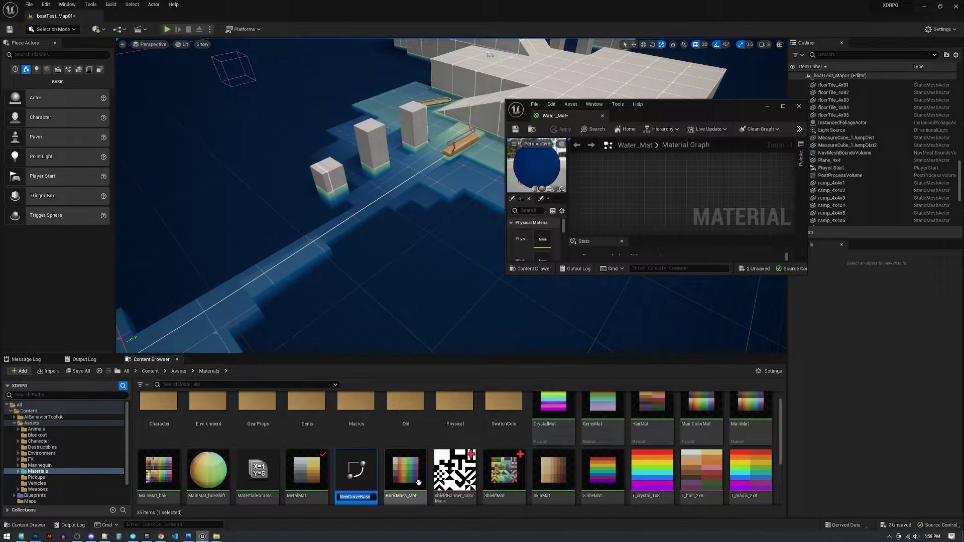
key("Return")
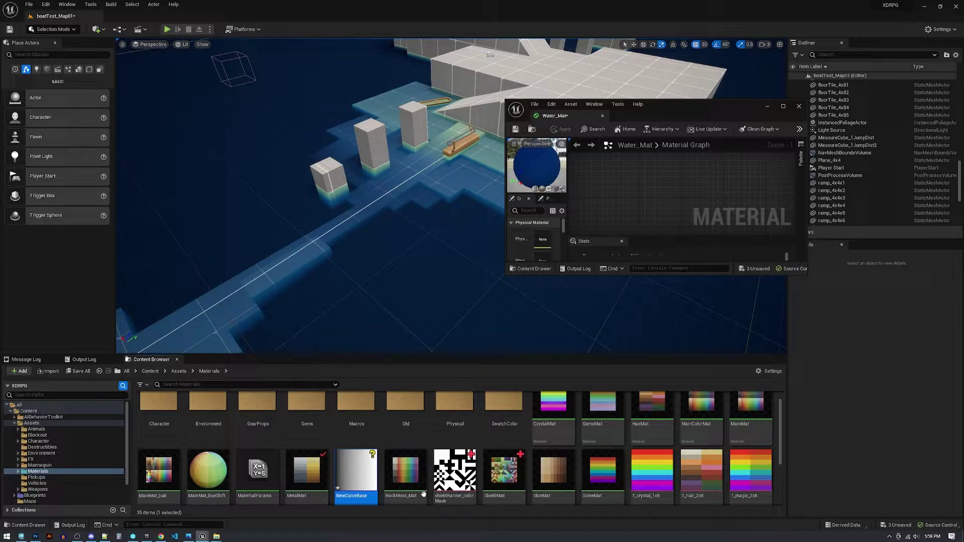
Open NewCurveBase and set the colour of its gradient key at 0 to pure red
double_click(354, 472)
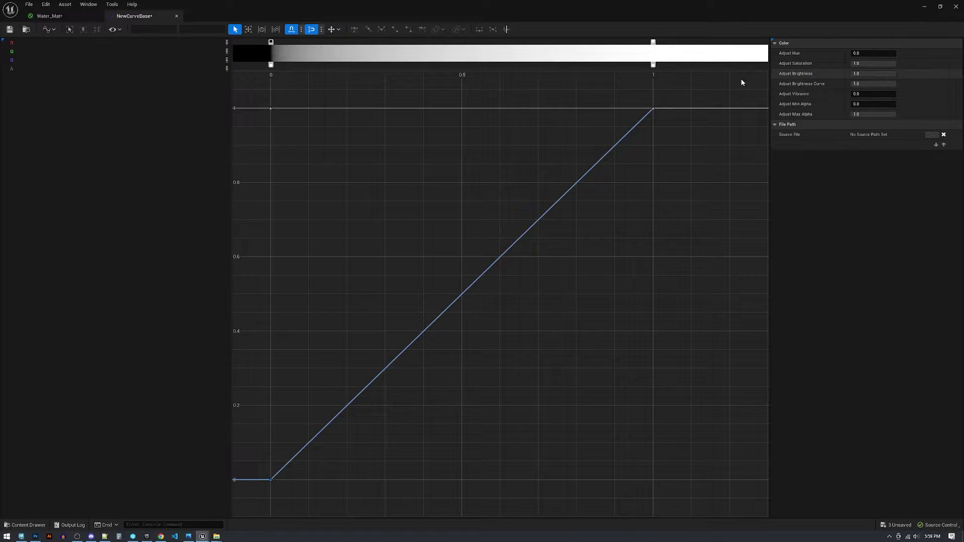
double_click(270, 43)
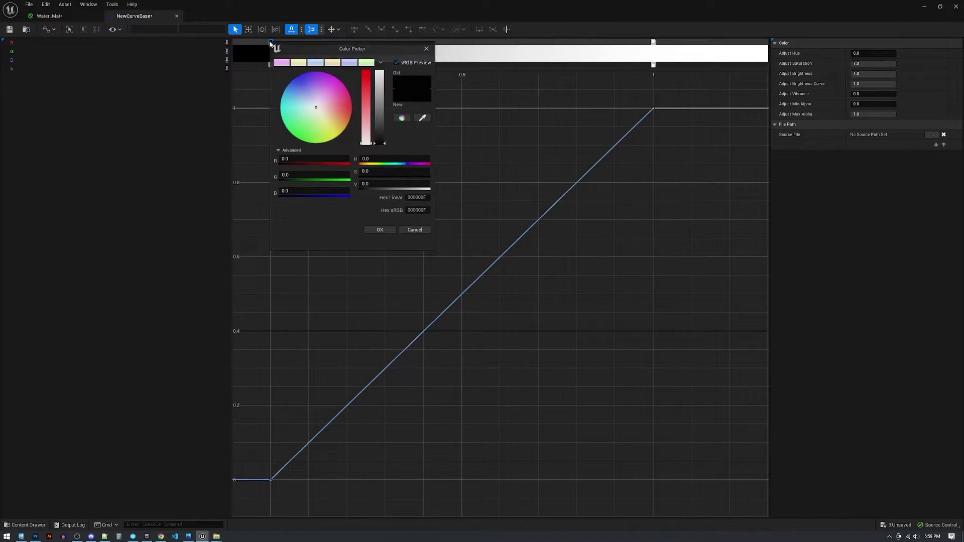
left_click_drag(366, 94, 383, 66)
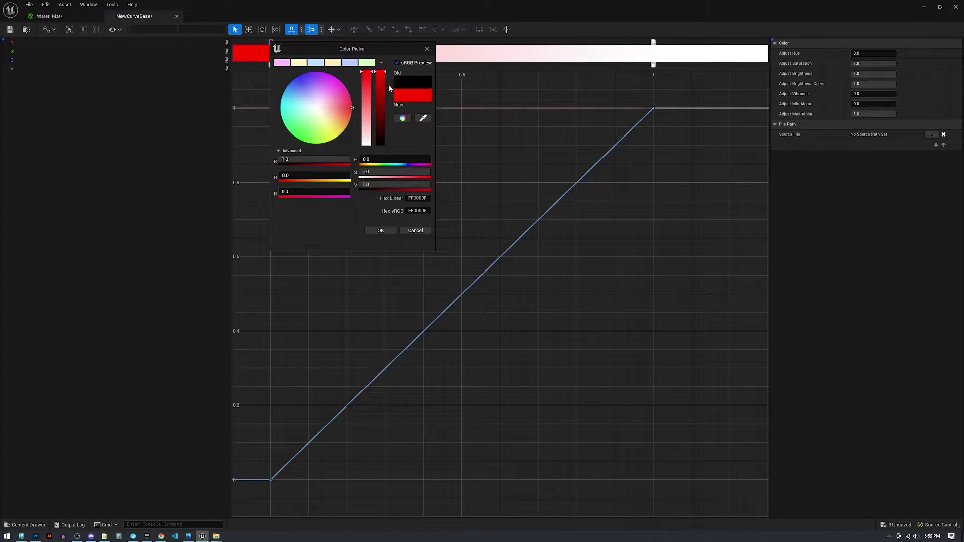
left_click(380, 230)
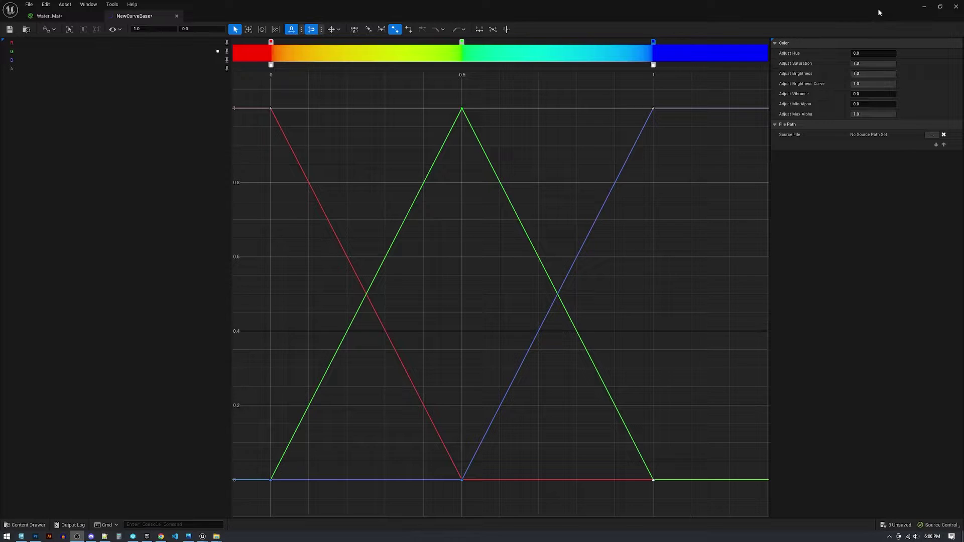
Create a Curve Atlas asset in the Materials folder, keeping its default name
double_click(878, 12)
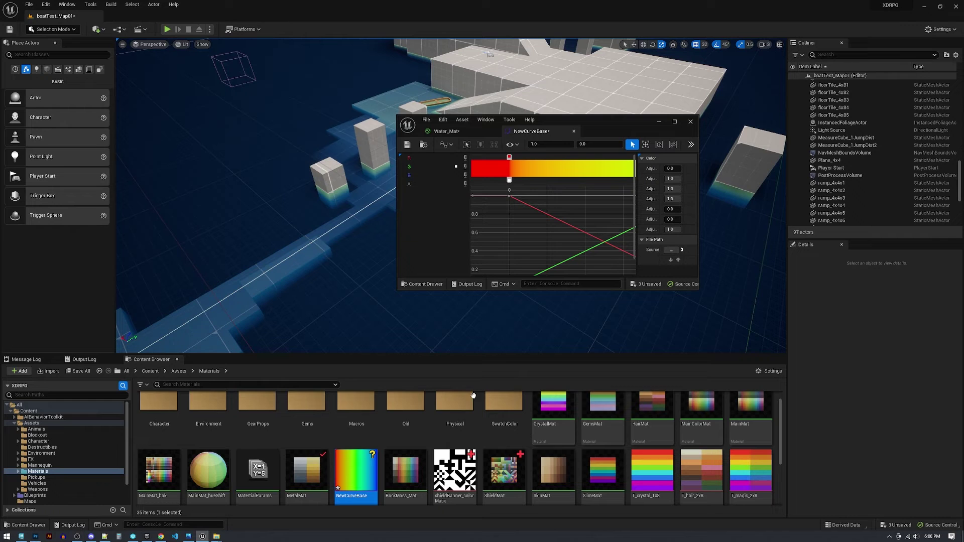
scroll(597, 462, "down", 3)
right_click(595, 466)
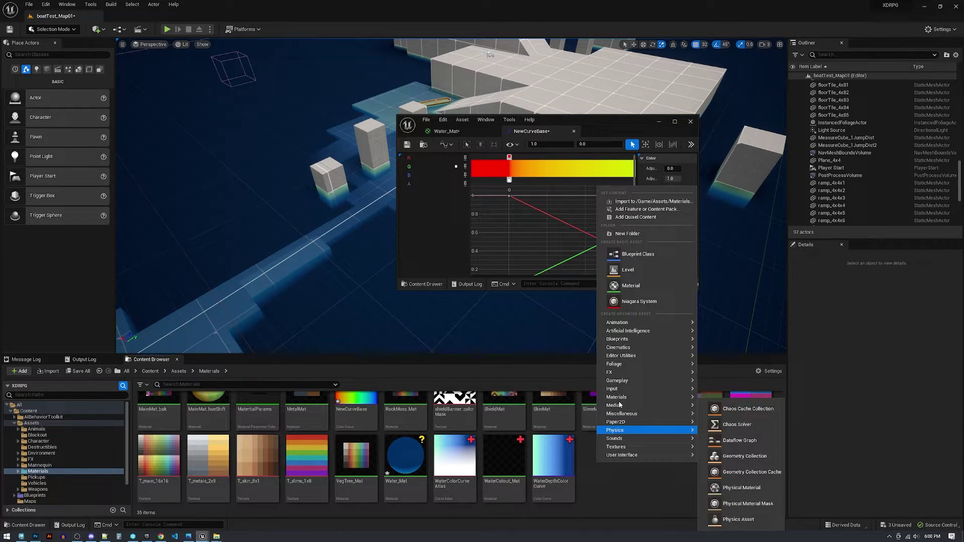
mouse_move(630, 398)
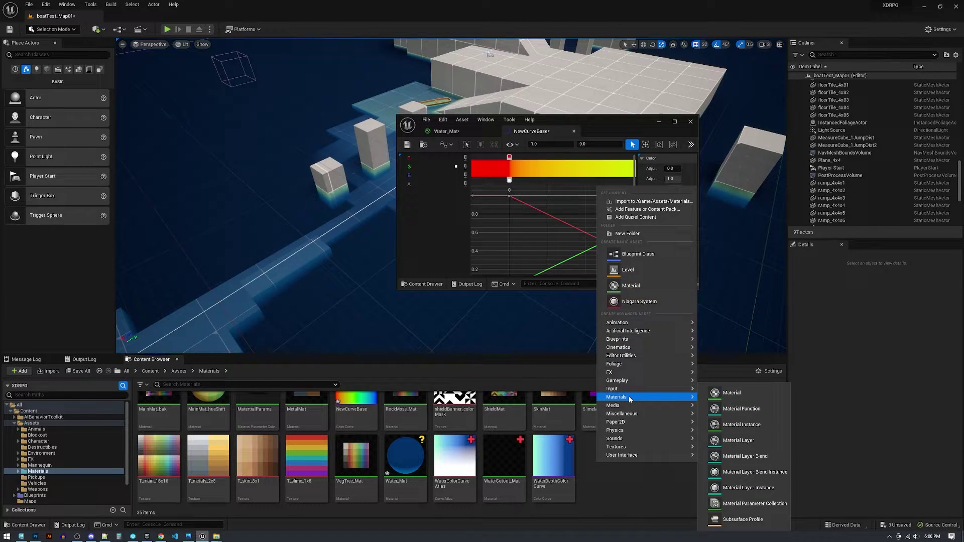
mouse_move(661, 413)
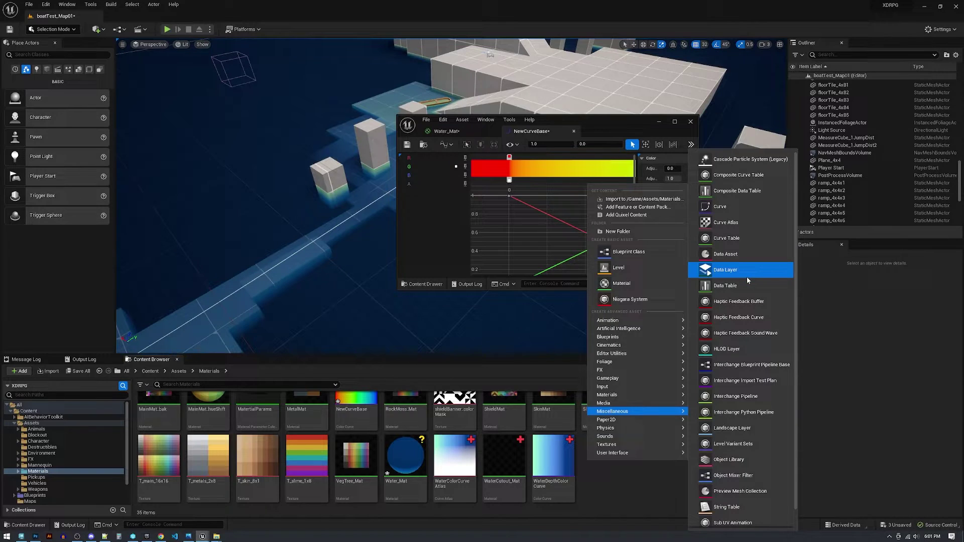
left_click(754, 222)
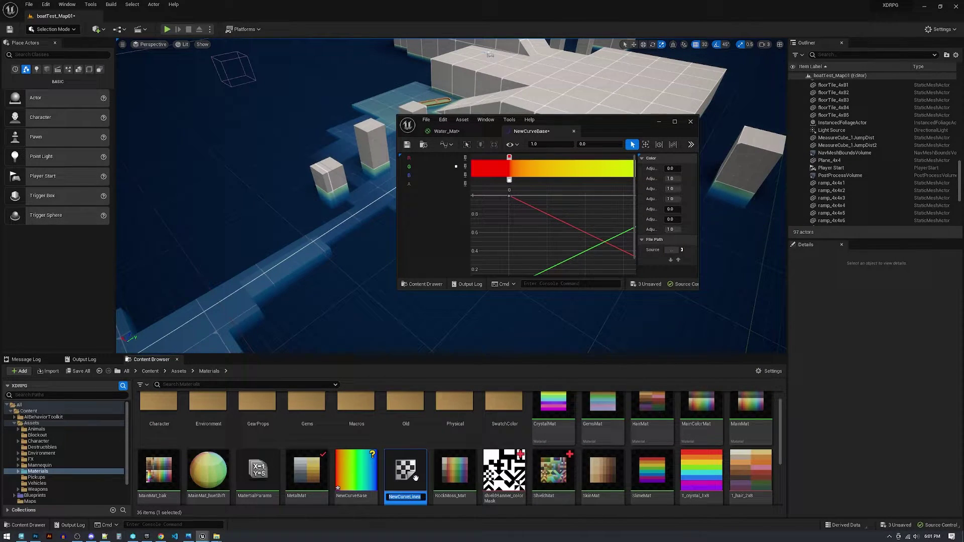
key("Return")
Dock the curve atlas editor with the open asset editors, enlarge it, and disable all adjustments on the atlas
left_click_drag(963, 115, 591, 134)
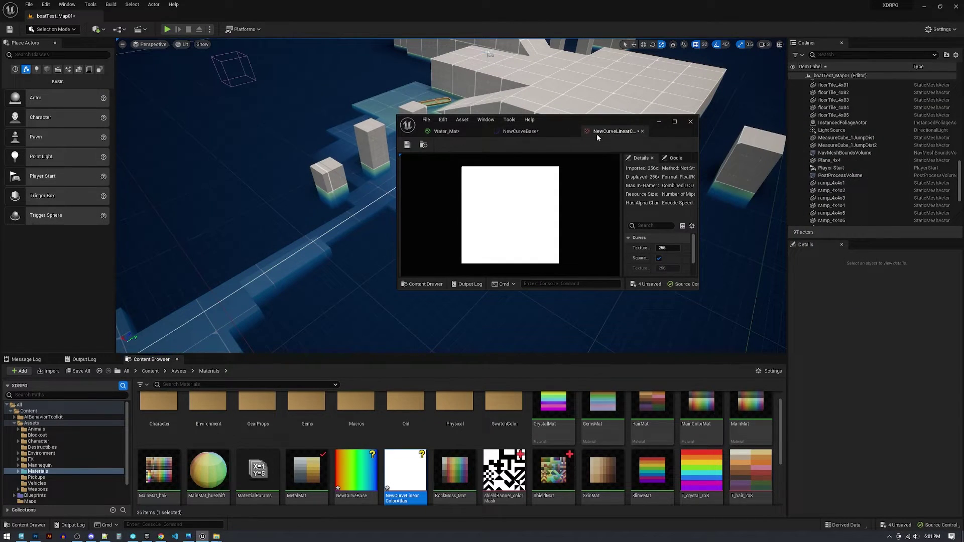
left_click_drag(707, 335, 731, 397)
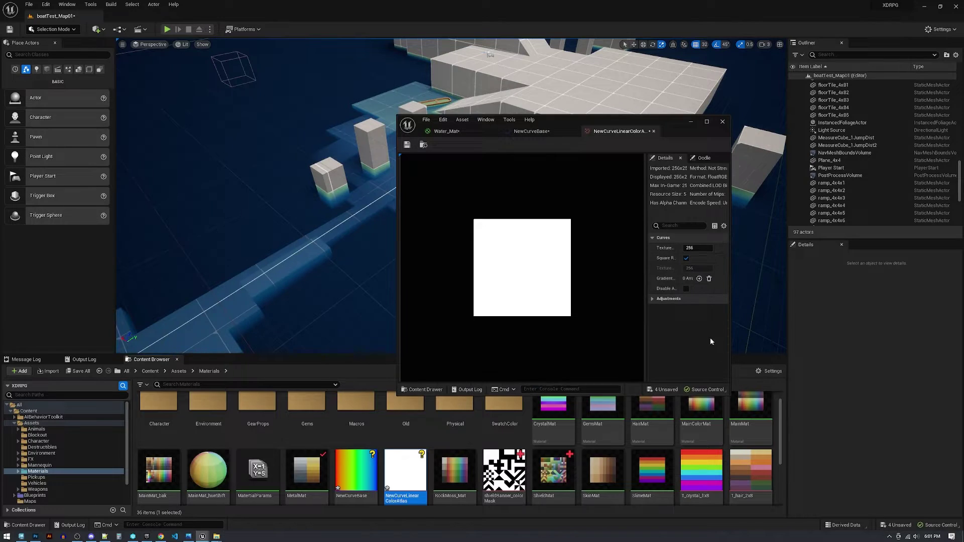
left_click(686, 289)
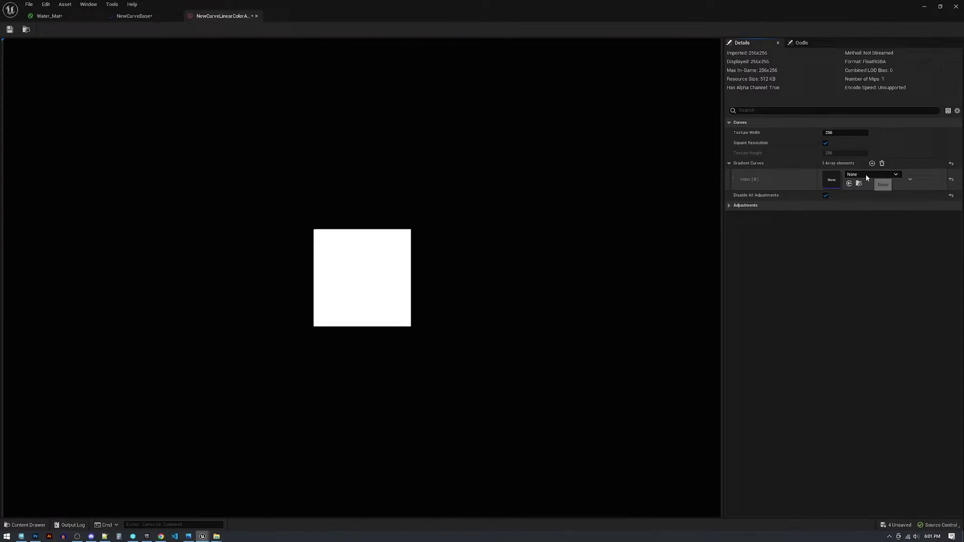
Assign NewCurveBase as the atlas's first gradient curve and make the texture non-square with a height of 2
left_click(873, 175)
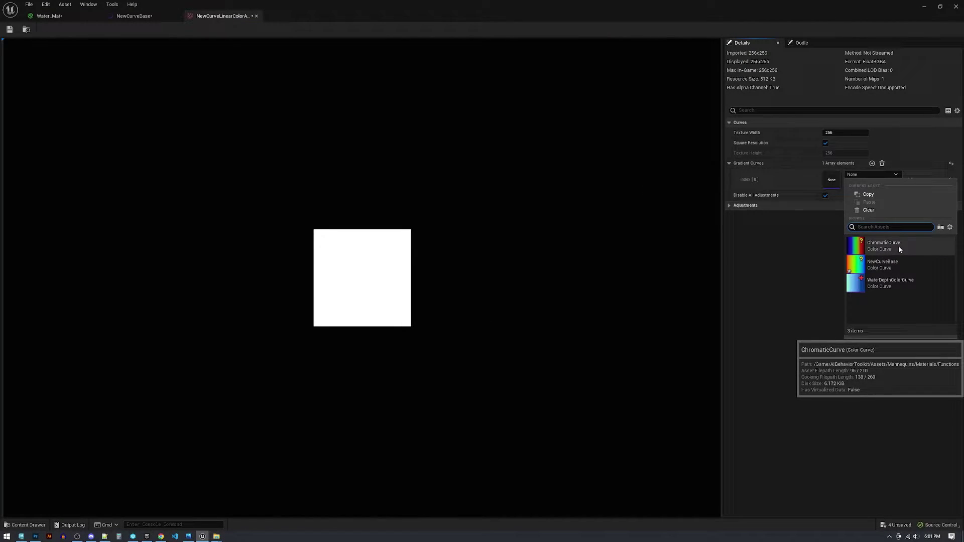
left_click(886, 264)
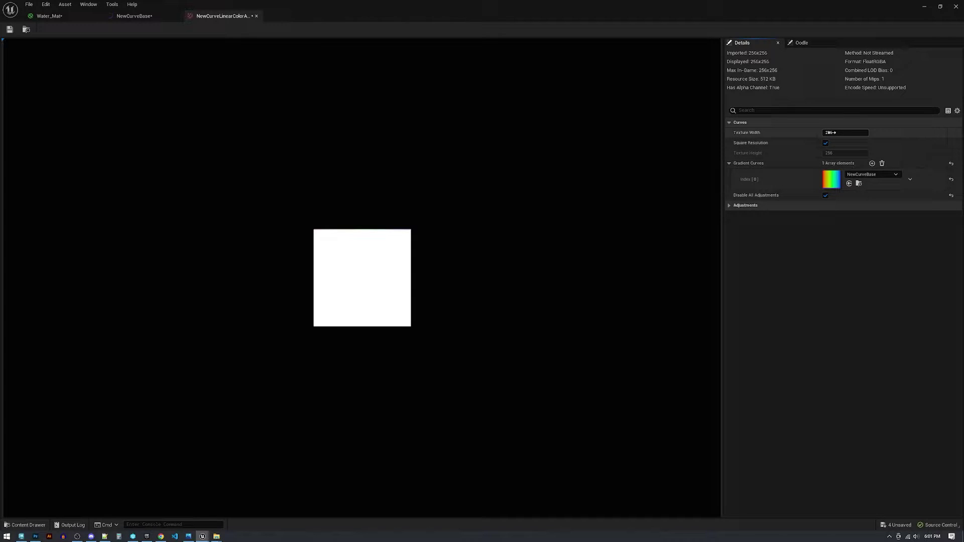
left_click(826, 143)
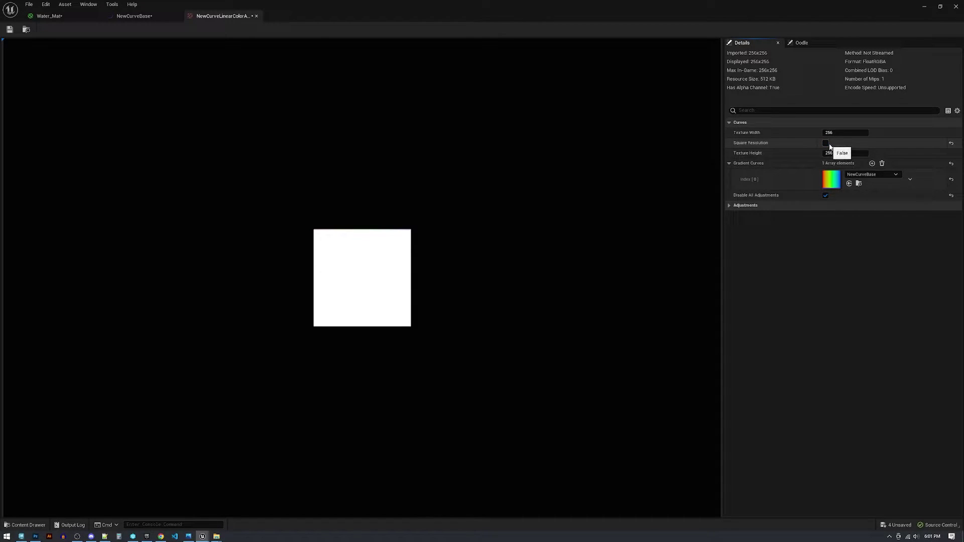
left_click(841, 153)
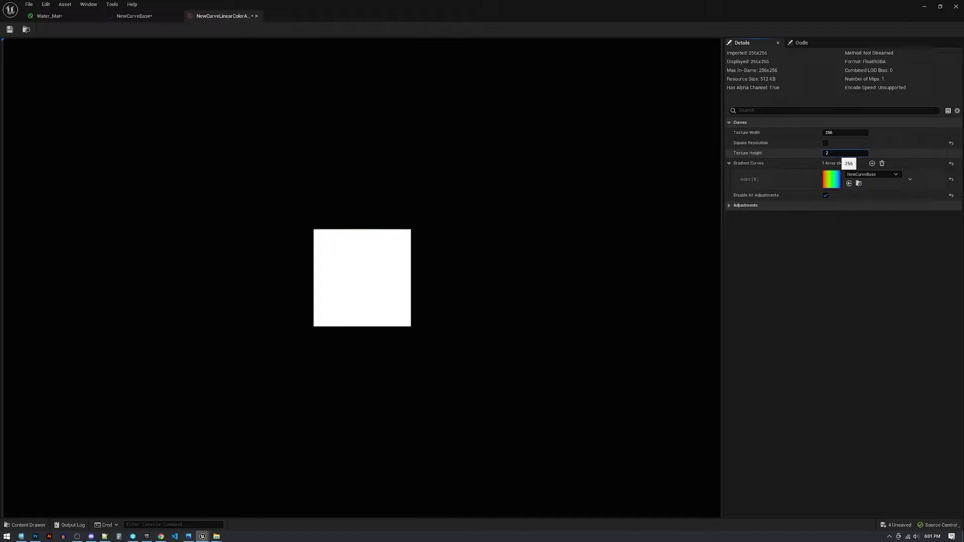
type("2")
key("Return")
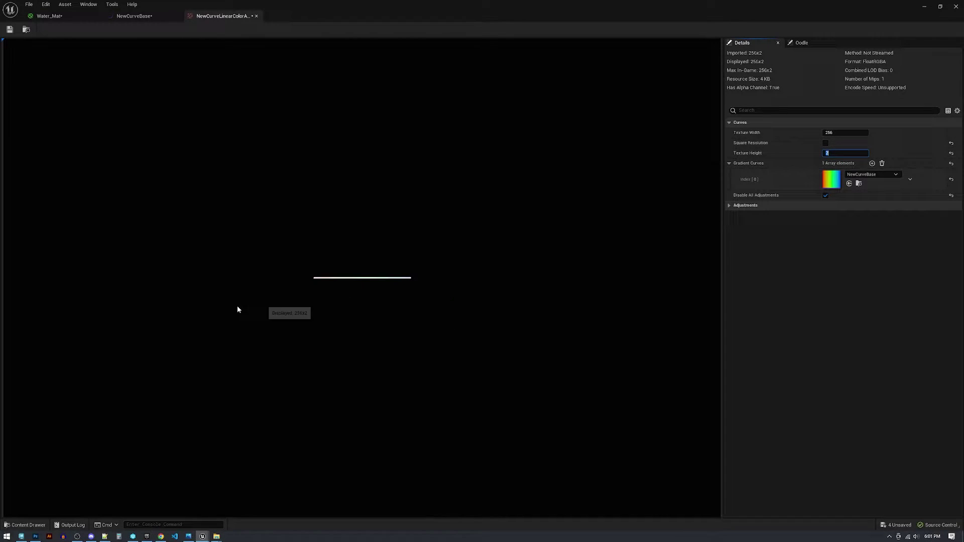
left_click(848, 132)
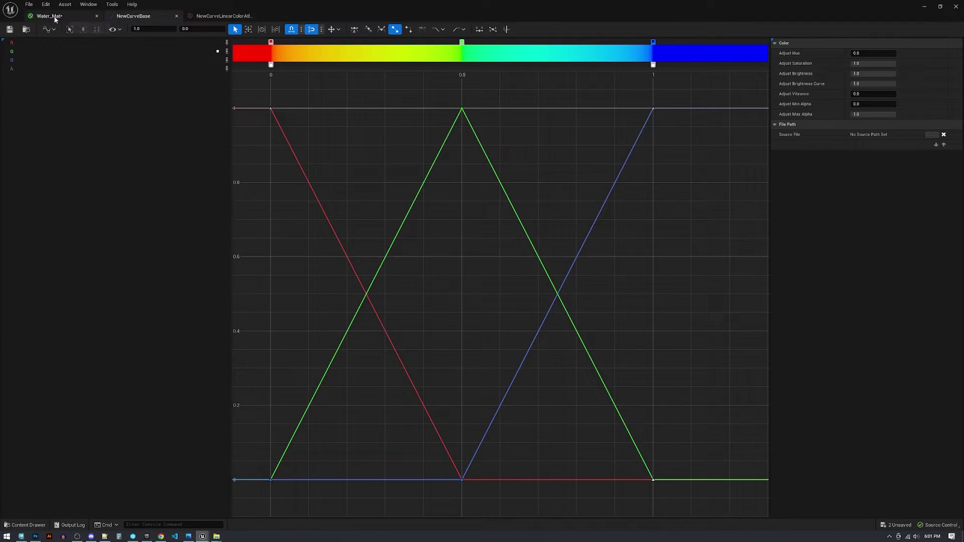
In the Water_Mat graph, delete the group of nodes feeding Base Color, keeping the opacity chain
left_click(55, 17)
scroll(487, 148, "down", 3)
left_click_drag(392, 99, 726, 275)
key("Delete")
scroll(605, 267, "up", 4)
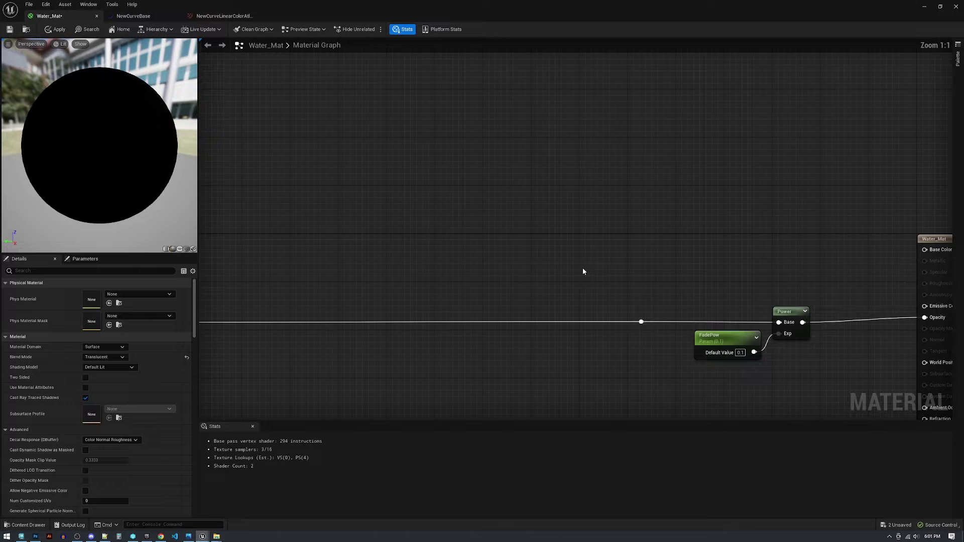
Move the FadeDistance and Depth Fade nodes together, closer to the reroute point that feeds the Power node
right_click_drag(583, 269, 783, 195)
left_click_drag(248, 210, 365, 319)
left_click_drag(370, 303, 737, 284)
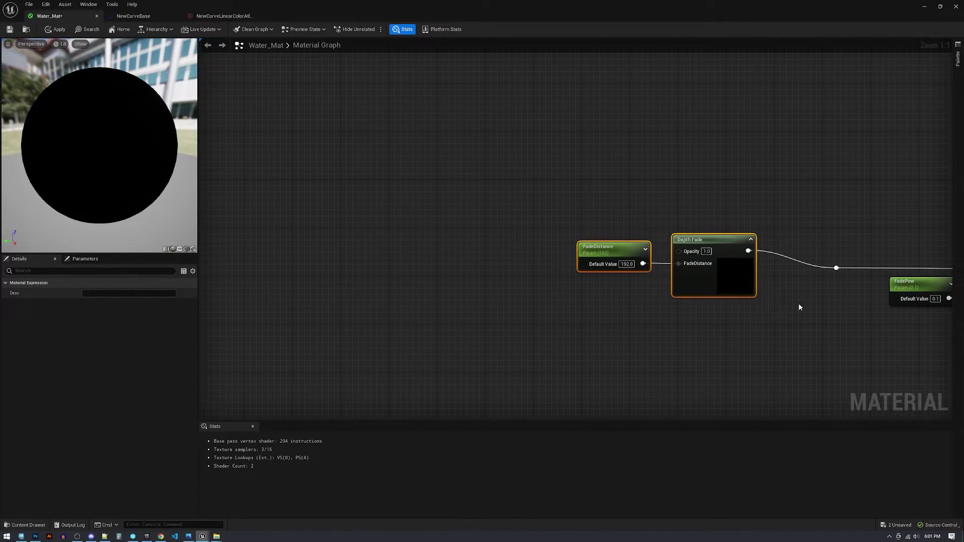
Add a CurveAtlasRowParameter node to the material graph and name it Curvve
right_click_drag(813, 305, 487, 300)
right_click(478, 207)
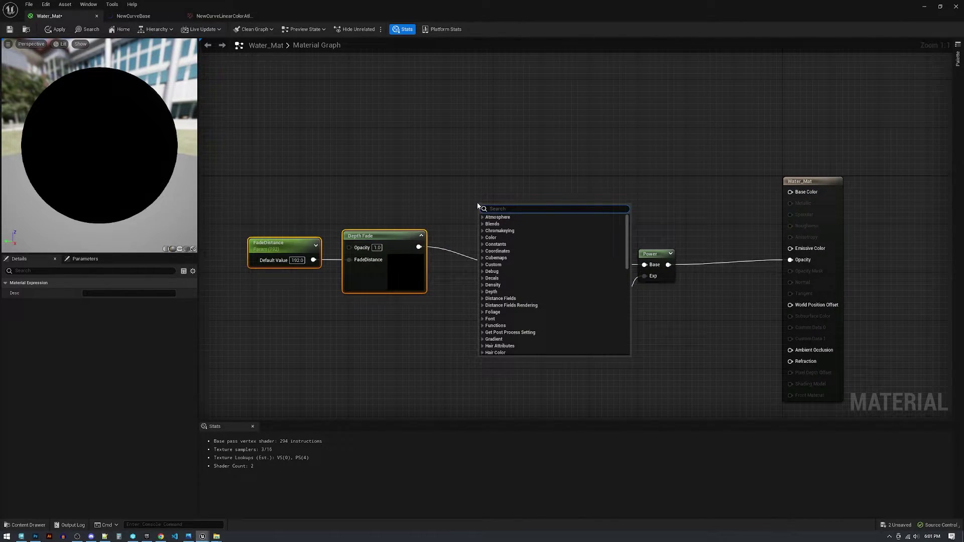
type("curve")
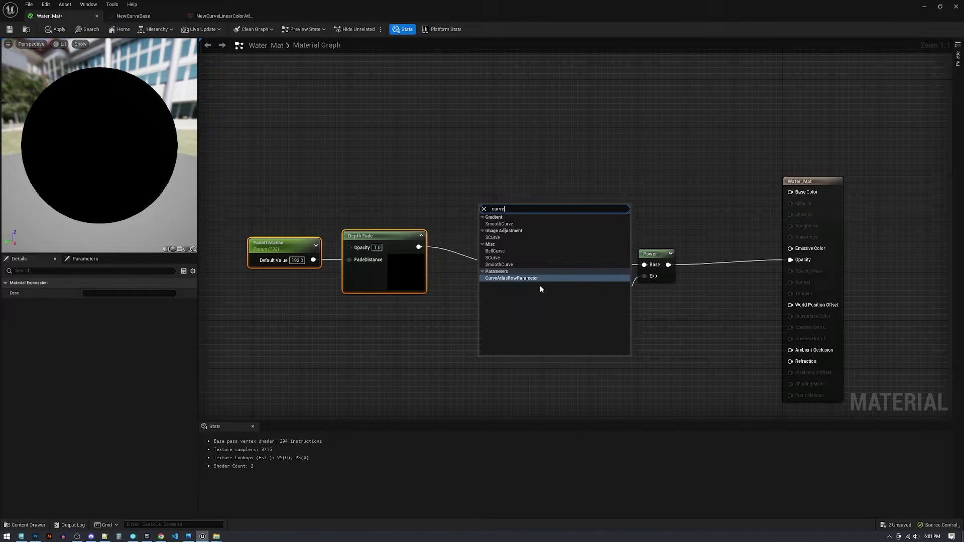
left_click(510, 279)
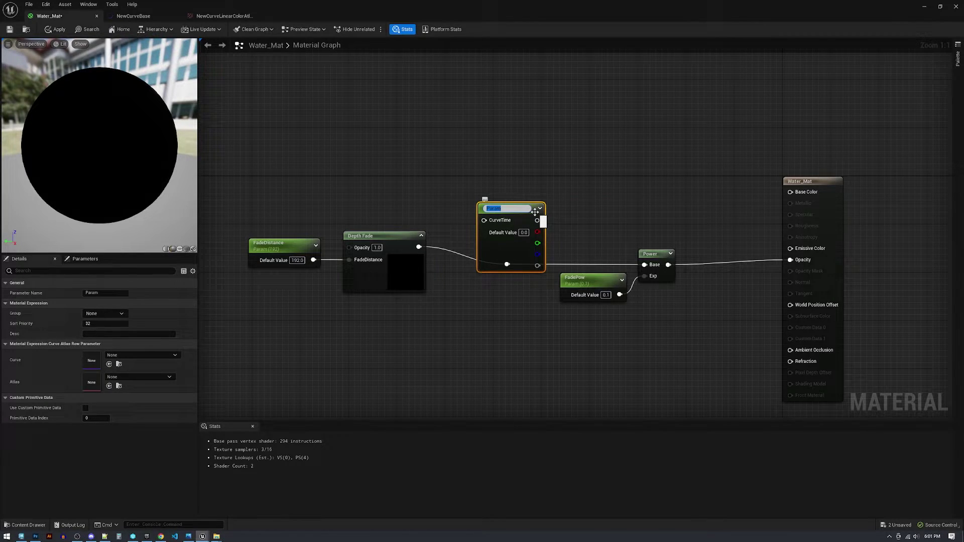
type("Curvve")
key("Return")
Place the curve parameter node above the Power node and connect the Depth Fade reroute to its CurveTime input
left_click_drag(526, 216, 598, 170)
left_click_drag(507, 264, 561, 176)
left_click_drag(573, 166, 632, 171)
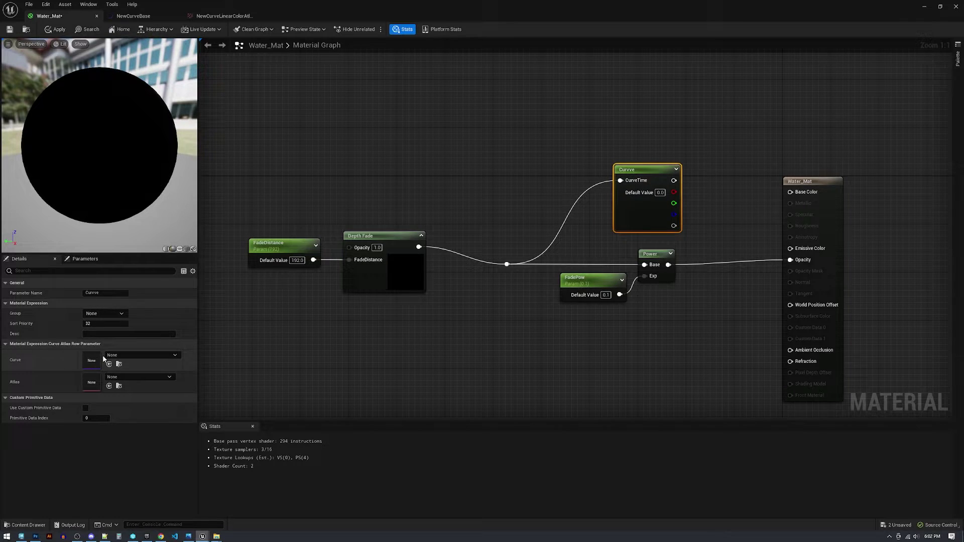
Assign NewCurveLinearColorAtlas as the curve parameter's atlas and NewCurveBase as its curve
left_click(125, 377)
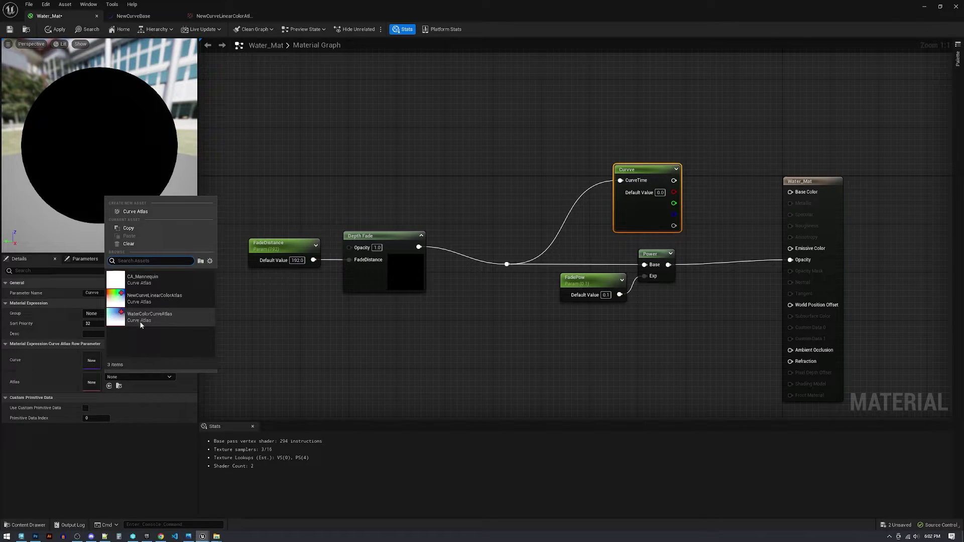
left_click(149, 297)
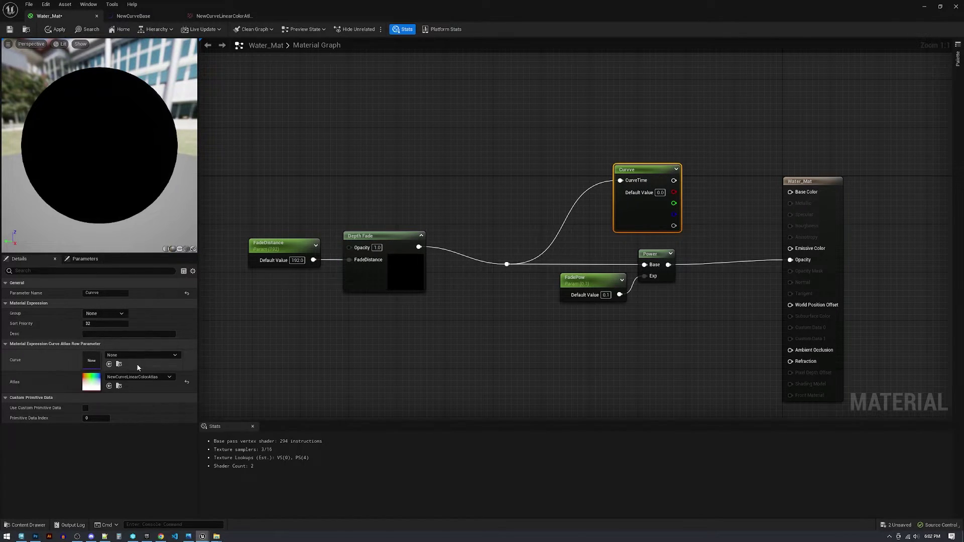
left_click(134, 355)
left_click(150, 427)
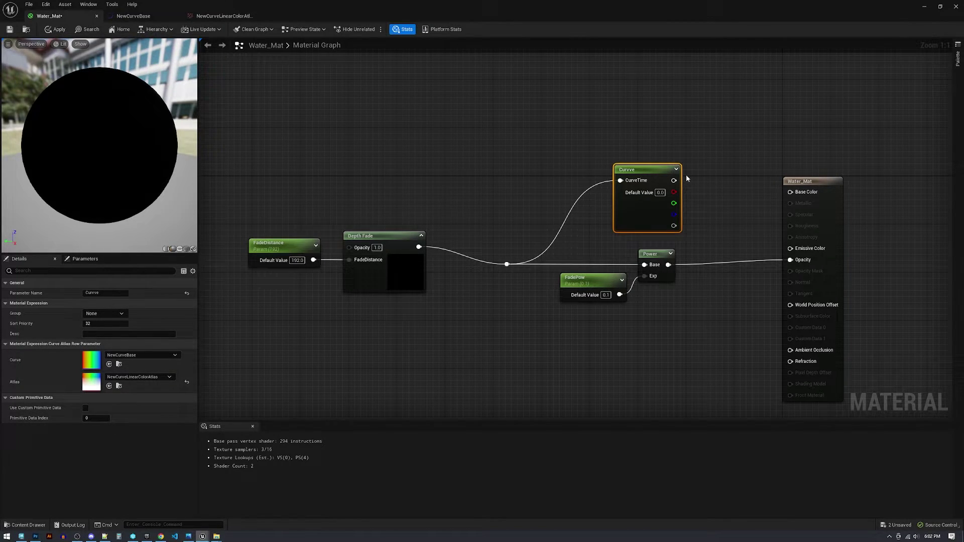
Connect the curve parameter's main colour output to Base Color and apply the material
left_click_drag(674, 180, 790, 192)
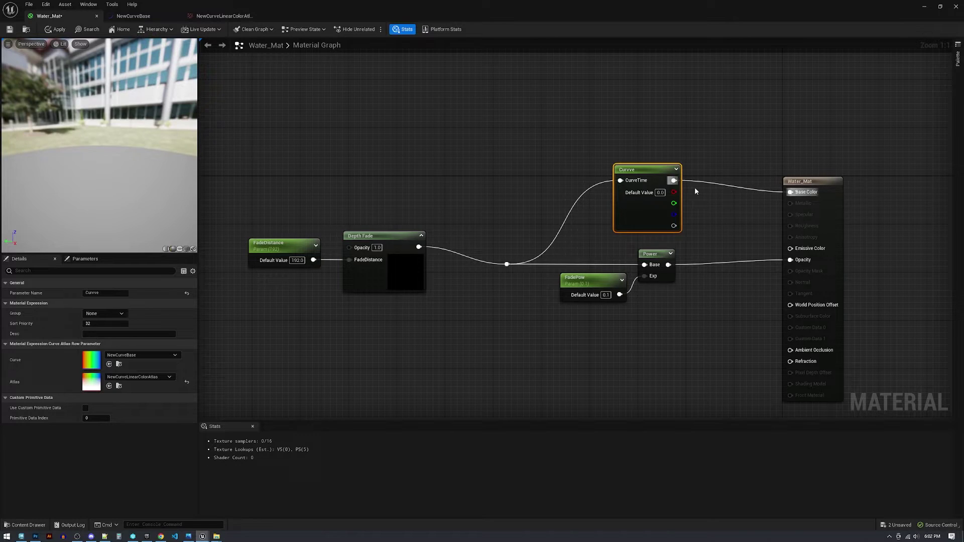
left_click(55, 29)
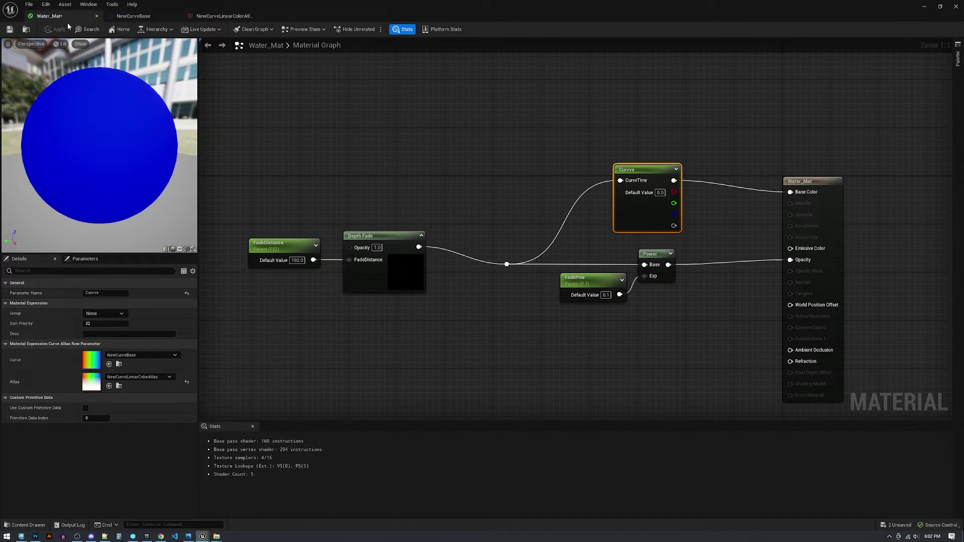
Restore the asset editor to a smaller window below the visible water, show NewCurveBase in it and widen it
left_click(941, 7)
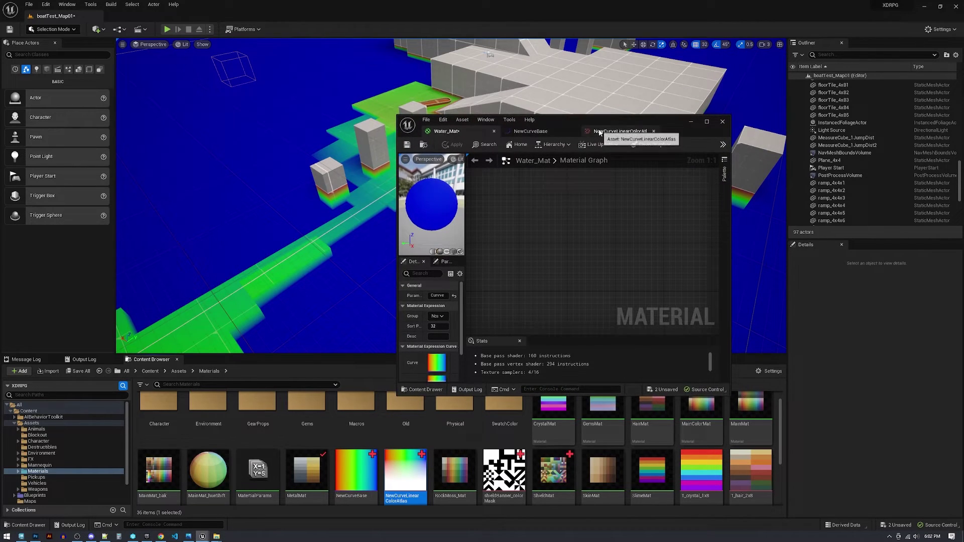
left_click_drag(600, 123, 697, 238)
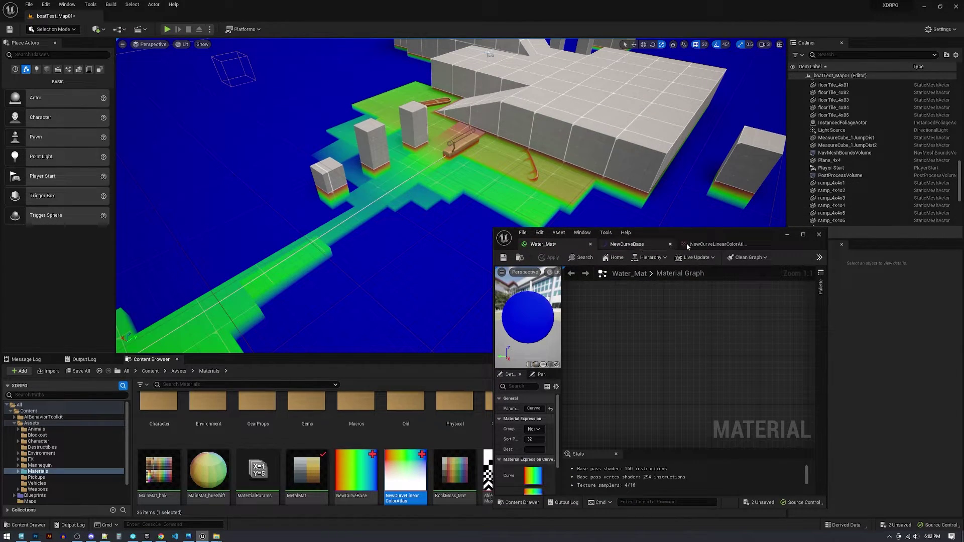
left_click(715, 244)
left_click(629, 244)
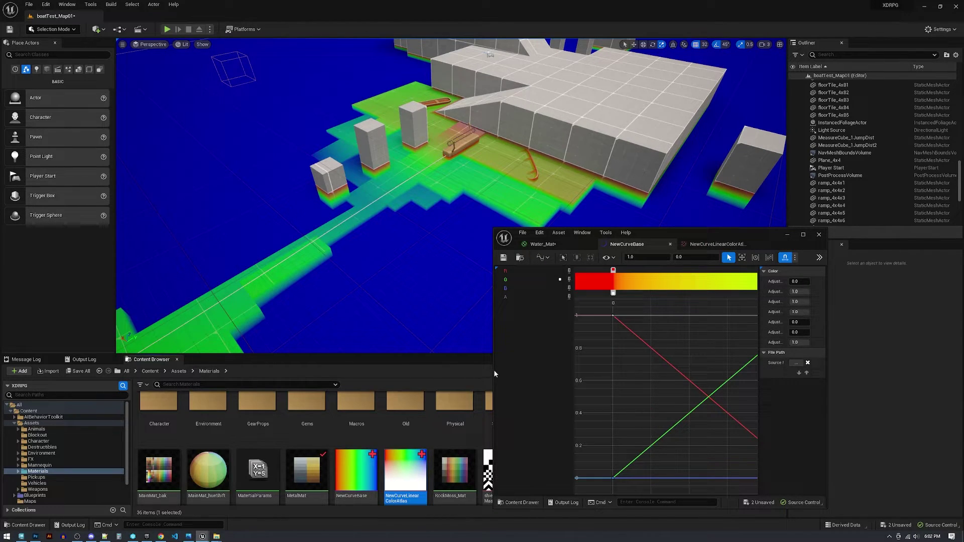
left_click_drag(494, 374, 328, 374)
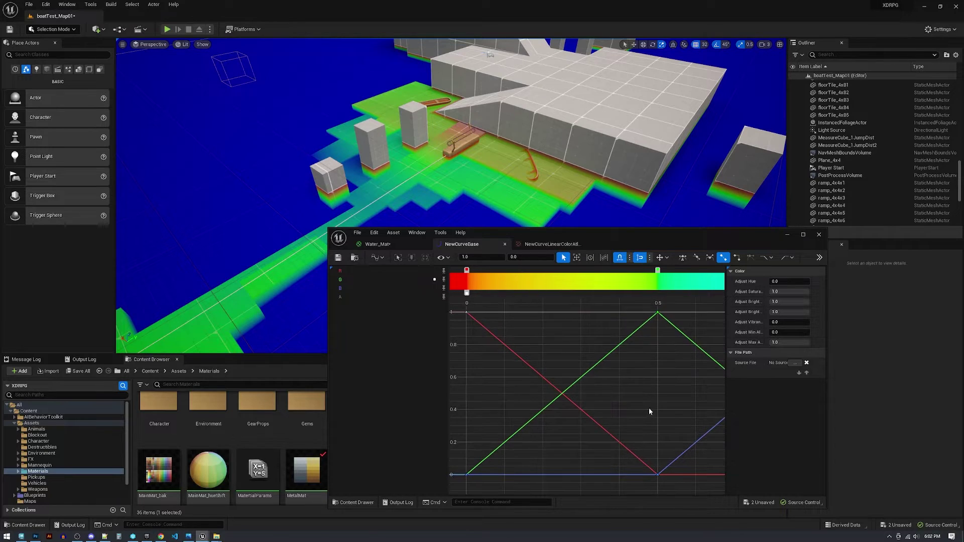
Add a colour key to the NewCurveBase gradient between the 0 and 0.5 keys, at about 0.25
scroll(649, 404, "down", 2)
right_click_drag(650, 403, 581, 401)
scroll(580, 399, "down", 1)
right_click_drag(553, 321, 578, 325)
scroll(561, 324, "down", 3)
scroll(562, 323, "up", 2)
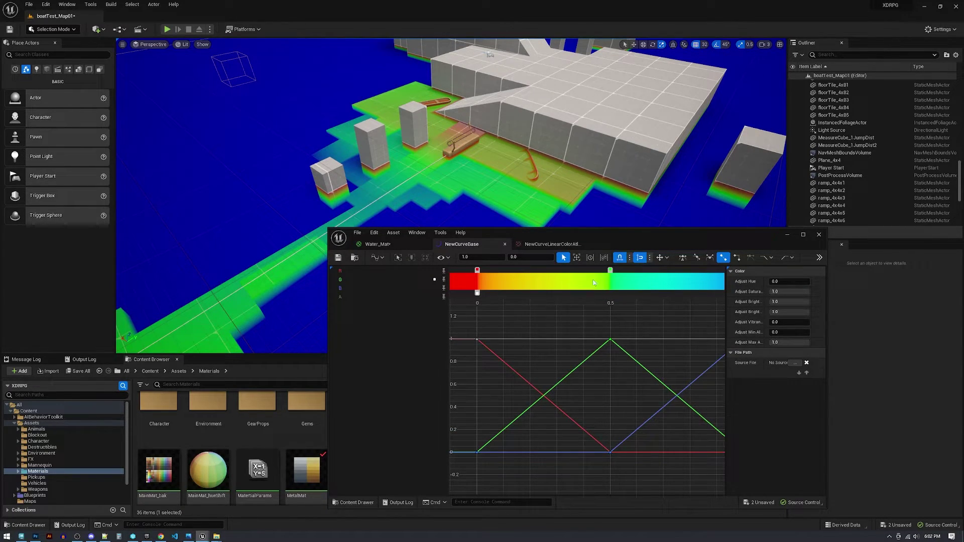
middle_click(557, 384)
middle_click(555, 452)
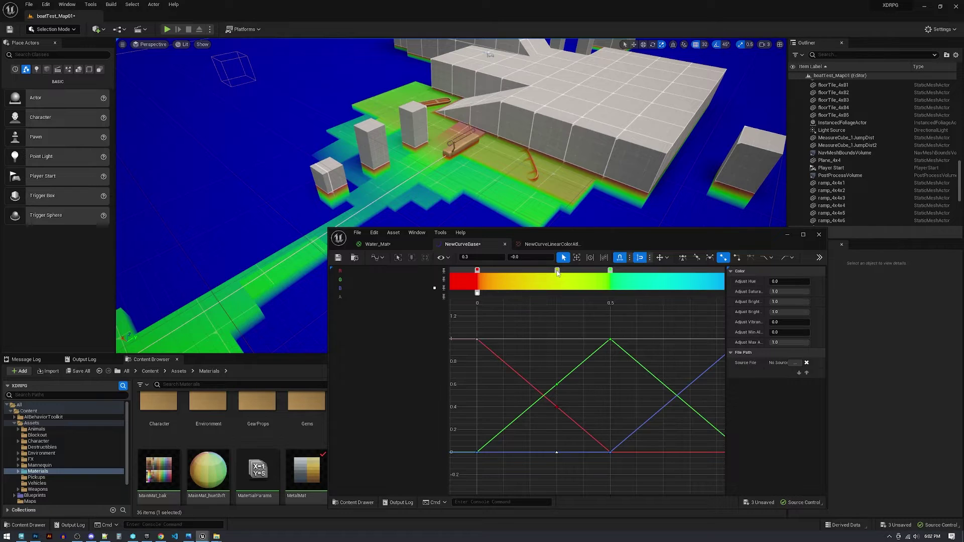
left_click_drag(556, 272, 542, 275)
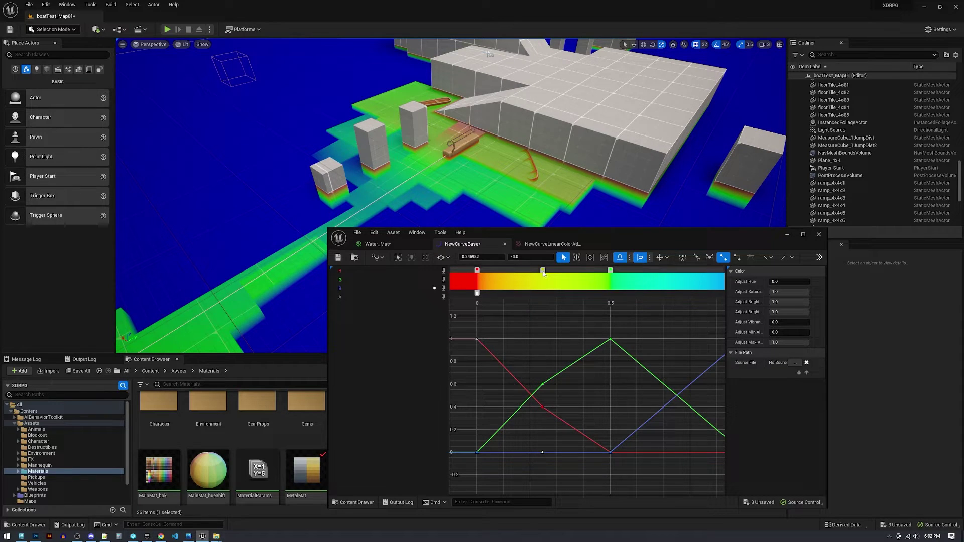
Recolour the gradient key at about 0.25 to a soft green
double_click(543, 275)
left_click(606, 314)
left_click(615, 315)
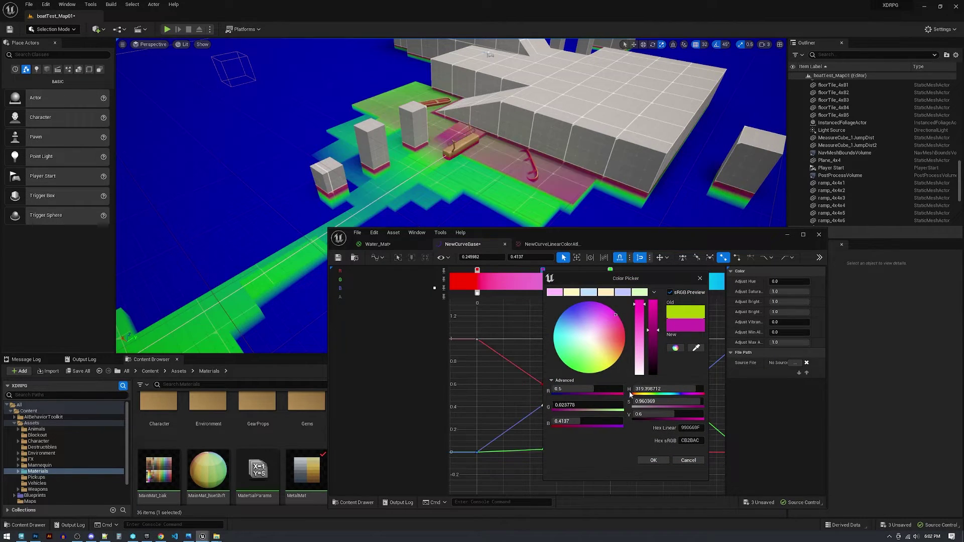
left_click(561, 354)
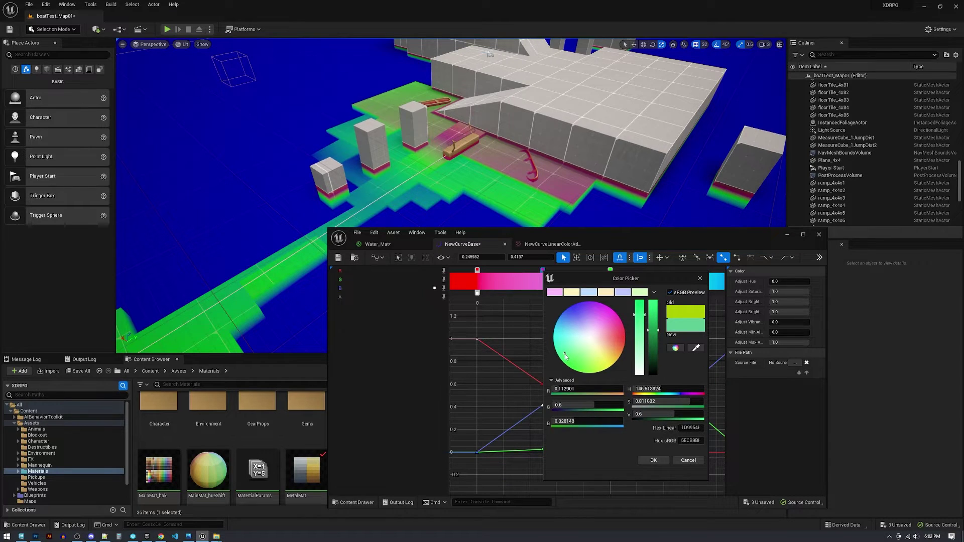
left_click(653, 460)
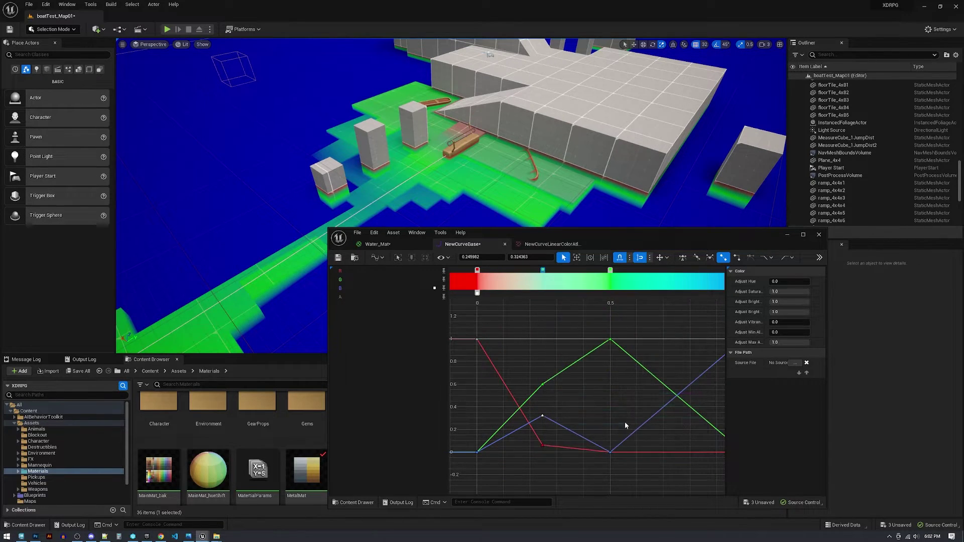
Set the gradient key at 0 to mint green, with hue 135, saturation about 0.93 and value 1
double_click(477, 271)
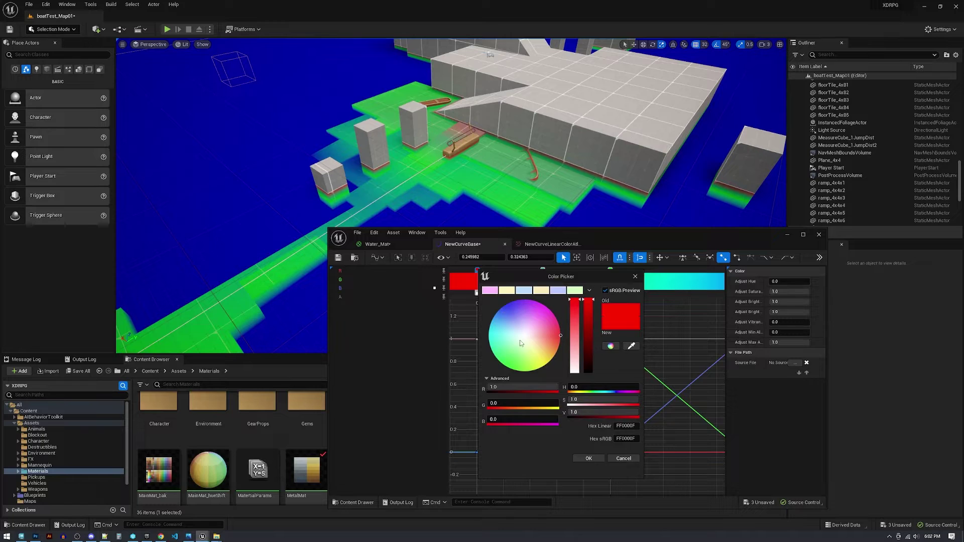
left_click_drag(519, 340, 501, 360)
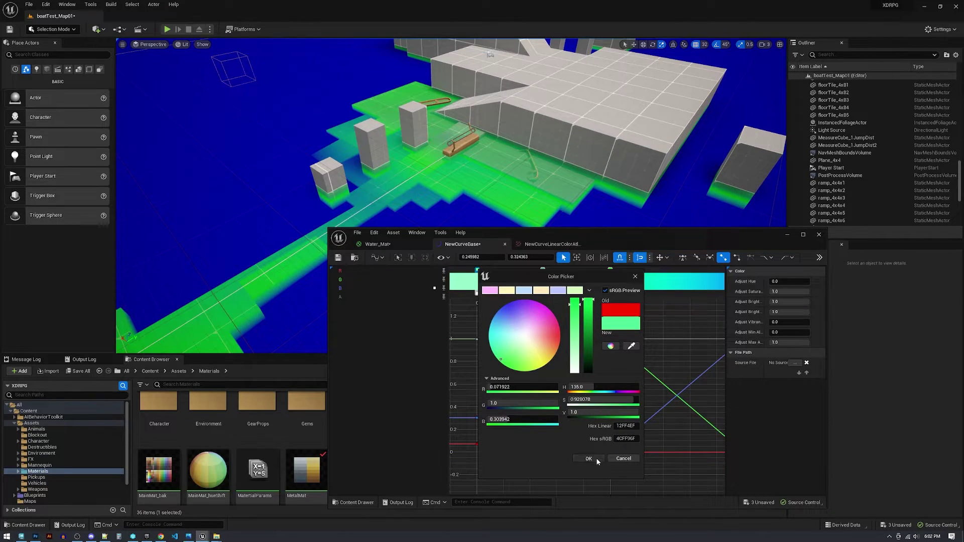
left_click(588, 458)
Change the colour of the gradient key at about 0.25 to a light cyan
double_click(543, 273)
left_click_drag(562, 351, 563, 335)
left_click(648, 458)
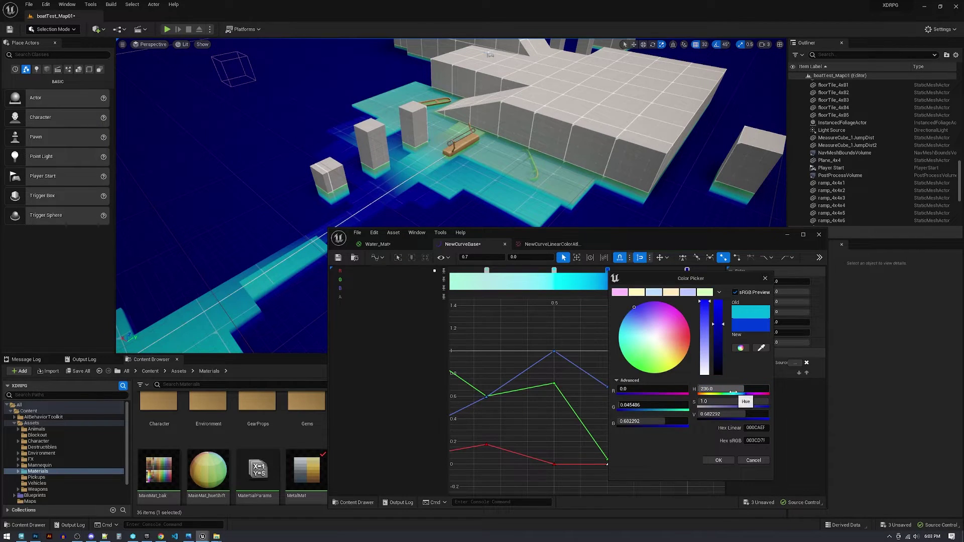
Set the hue of the gradient key at 0.7 to 225 and close the asset editor window
left_click_drag(718, 390, 732, 392)
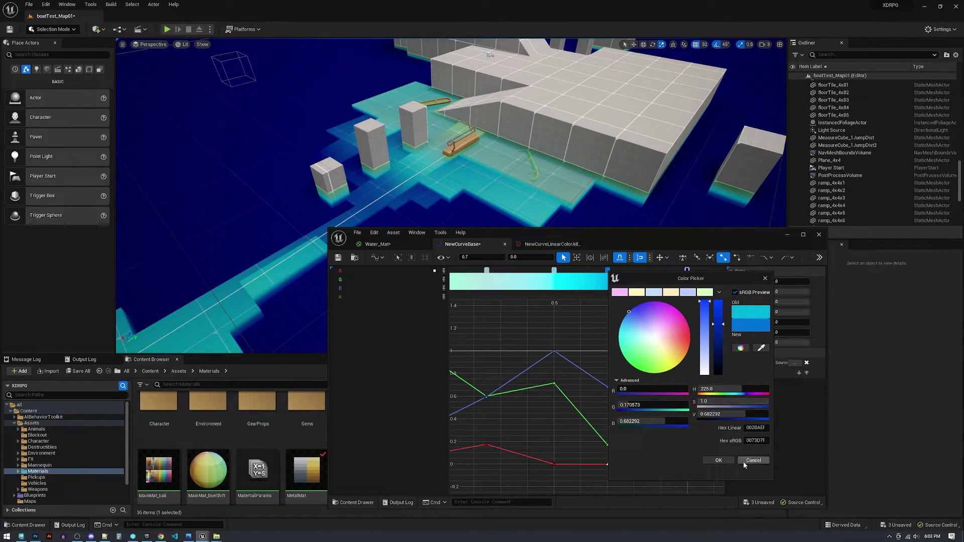
left_click(718, 461)
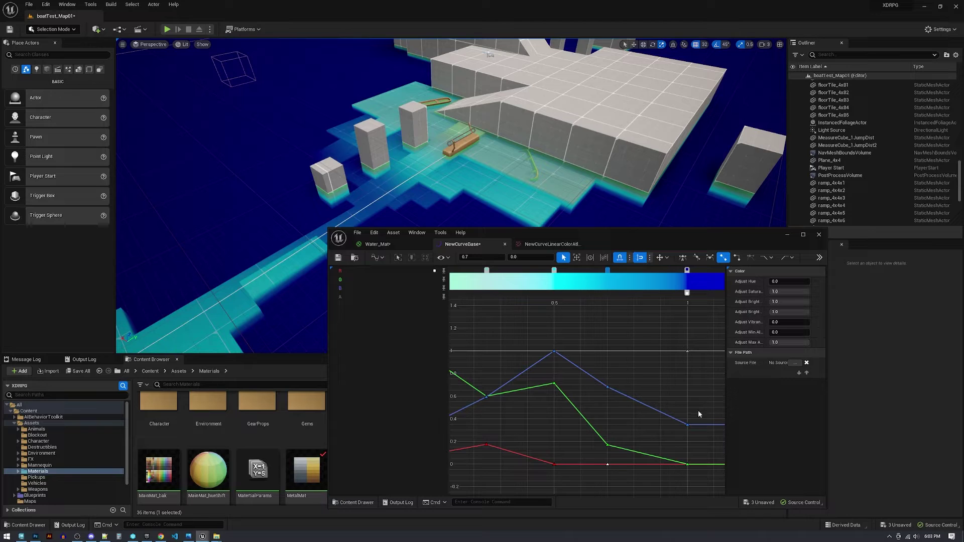
left_click(819, 235)
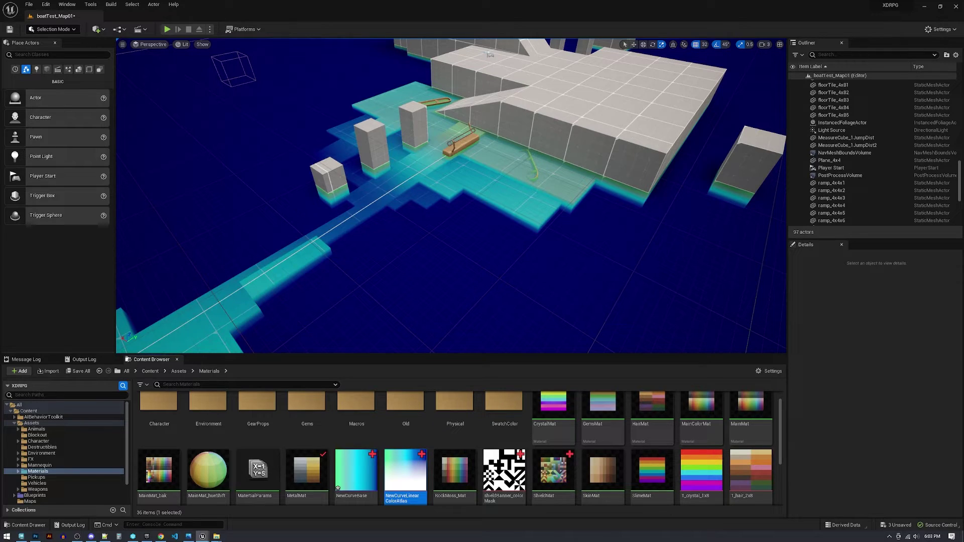
Bring the BlockingWater_Mat editor over the level and examine its Stencil Water Cutout node group
left_click_drag(963, 113, 356, 56)
scroll(581, 269, "down", 3)
right_click_drag(566, 338, 521, 269)
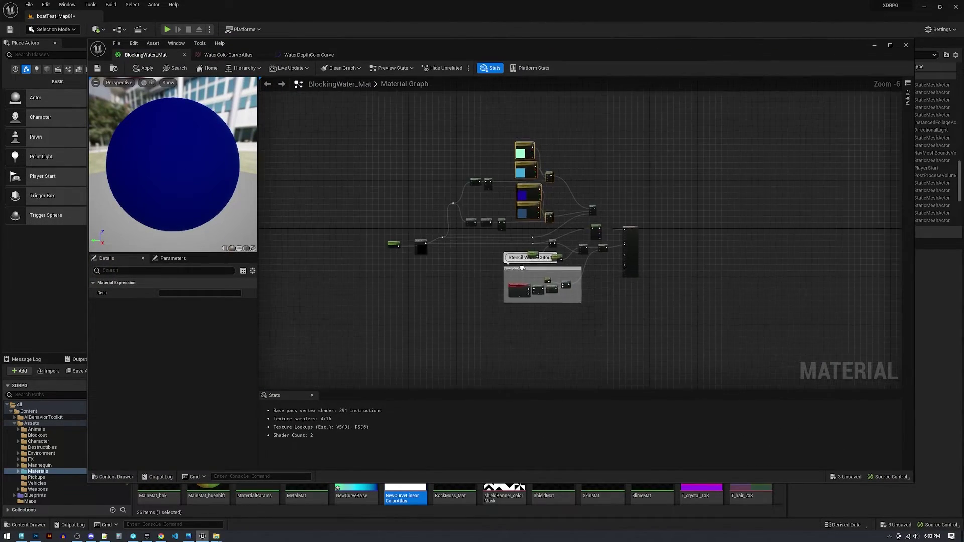
scroll(522, 269, "up", 5)
right_click_drag(628, 278, 499, 272)
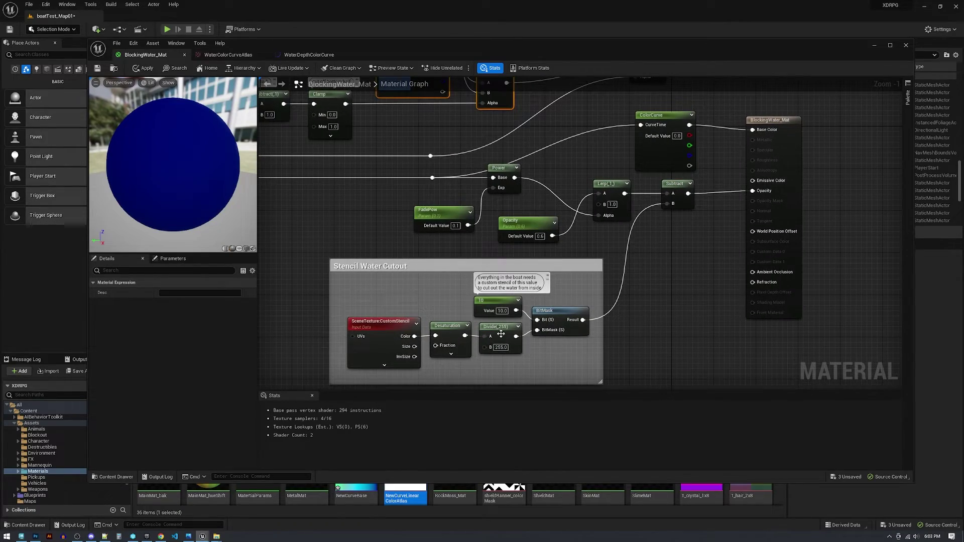
Reveal BlockingWater_Mat in the Content Browser's Blockout folder and move its material editor window clear of the level
left_click_drag(556, 51, 788, 173)
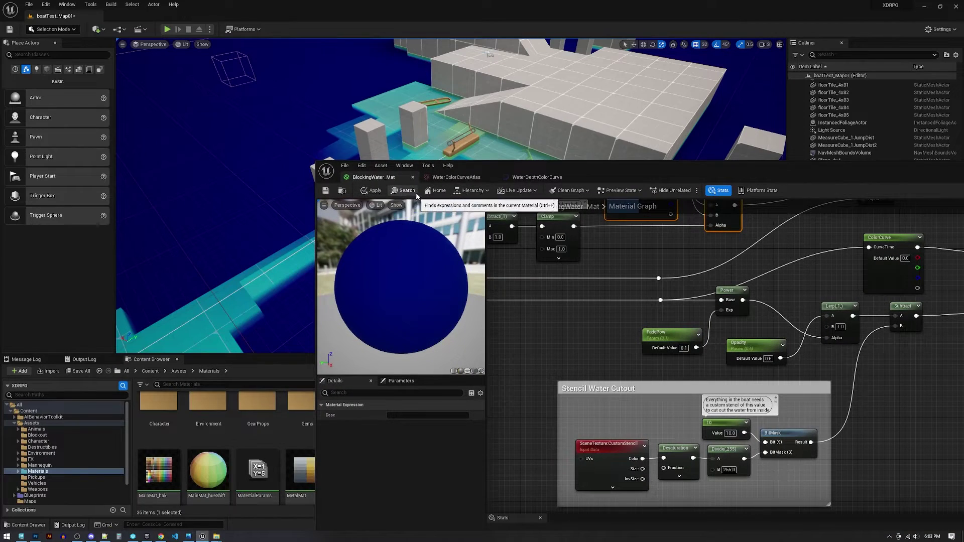
left_click_drag(257, 420, 353, 301)
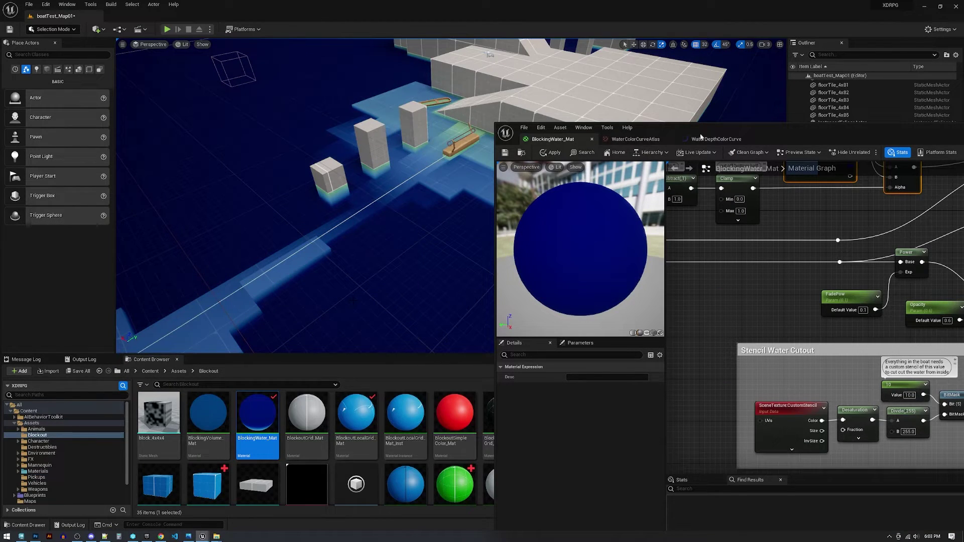
left_click_drag(732, 131, 963, 132)
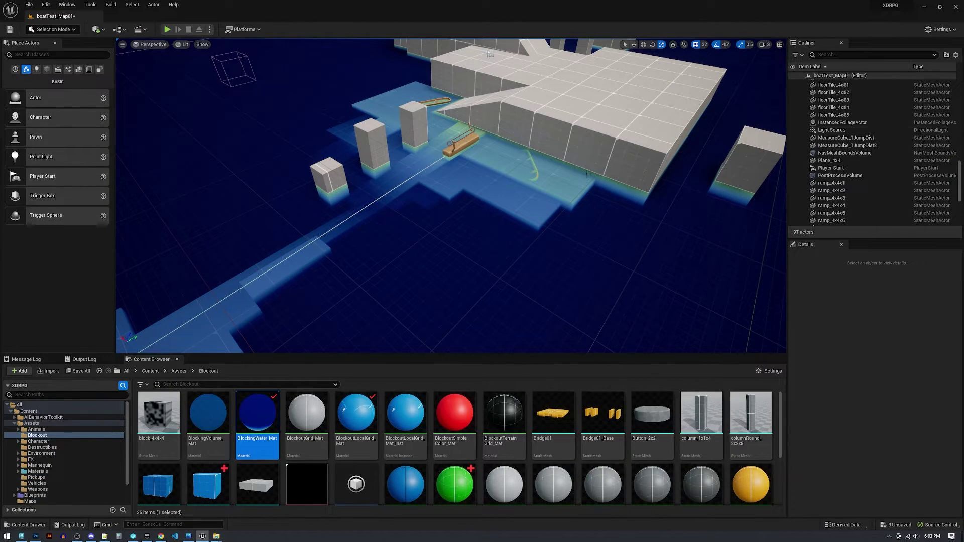
Enable Render CustomDepth Pass on the smallBoat_punt2 boat beside the ramp and set its CustomDepth Stencil Value to 10
right_click_drag(479, 171, 449, 160)
key("w")
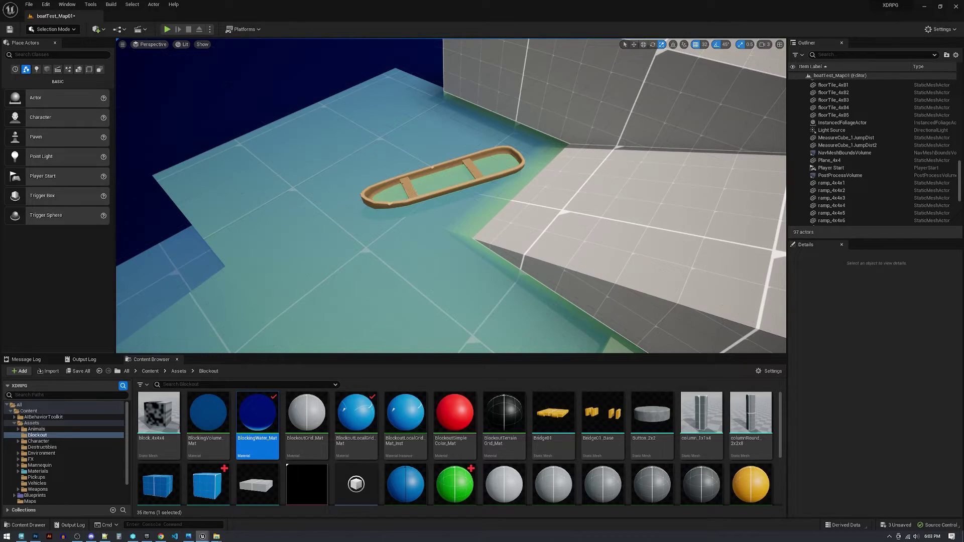
left_click(413, 175)
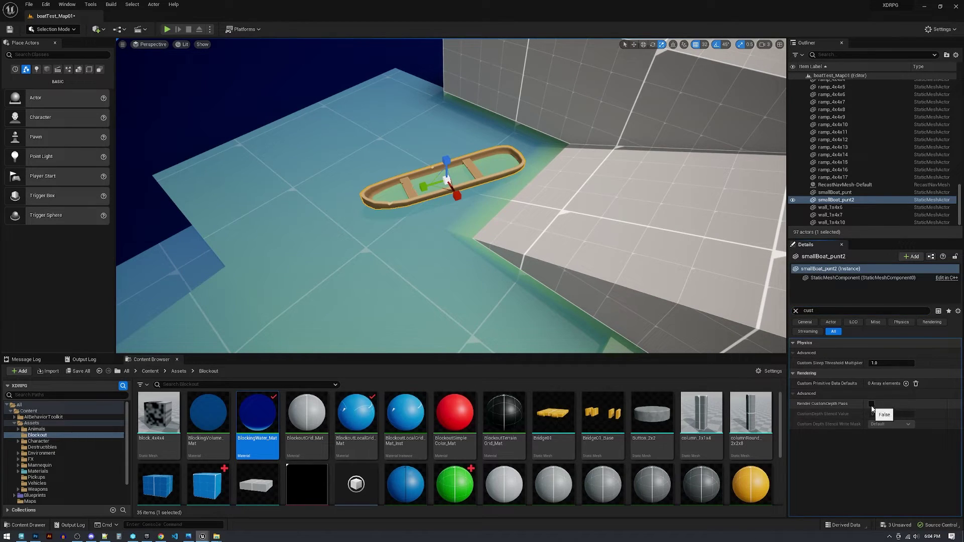
left_click(871, 404)
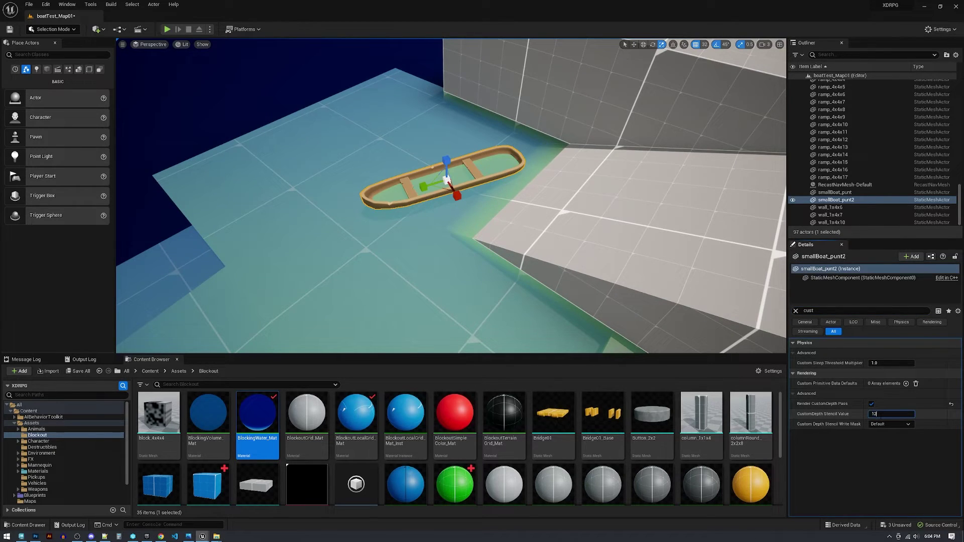
left_click(881, 415)
type("10")
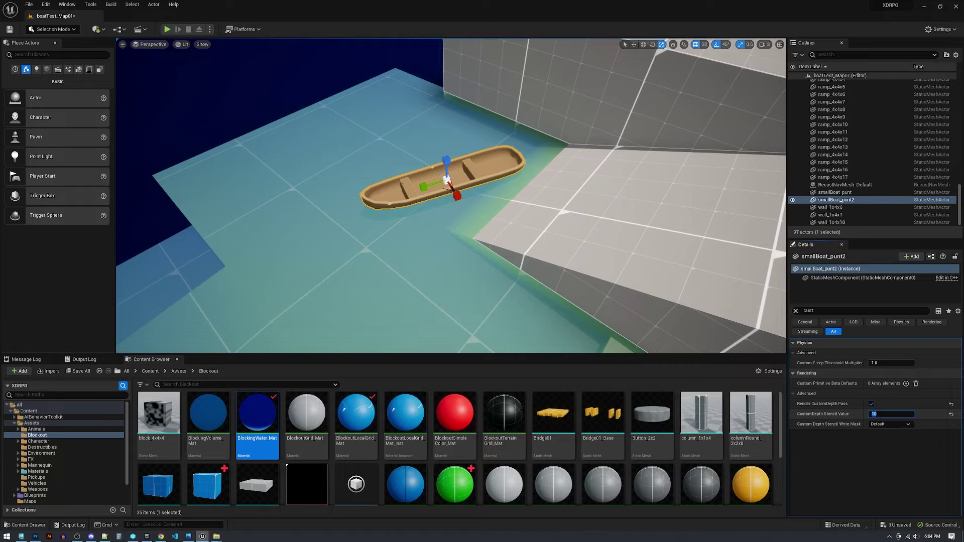
key("Return")
Inspect both boats and the surrounding water from a wider view, leaving nothing selected
right_click_drag(438, 215, 516, 275)
left_click(489, 267, "ctrl")
left_click(482, 229)
mouse_move(461, 185)
right_mouse_down()
mouse_move(420, 133)
mouse_move(459, 194)
right_mouse_up()
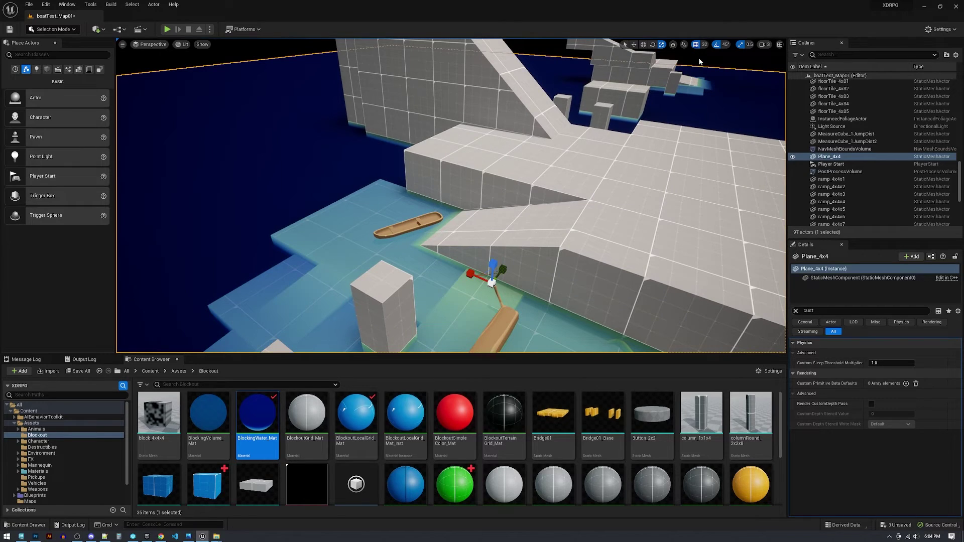
key("Escape")
Review the Stencil Water Cutout nodes in the BlockingWater_Mat editor again, then examine the boats and shoreline water in the level
left_click_drag(963, 86, 496, 65)
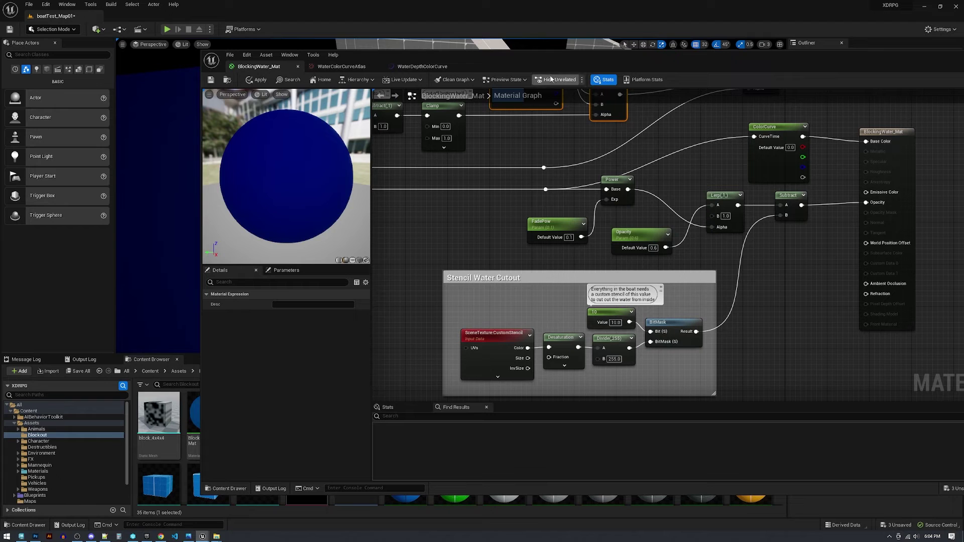
left_click_drag(573, 67, 963, 93)
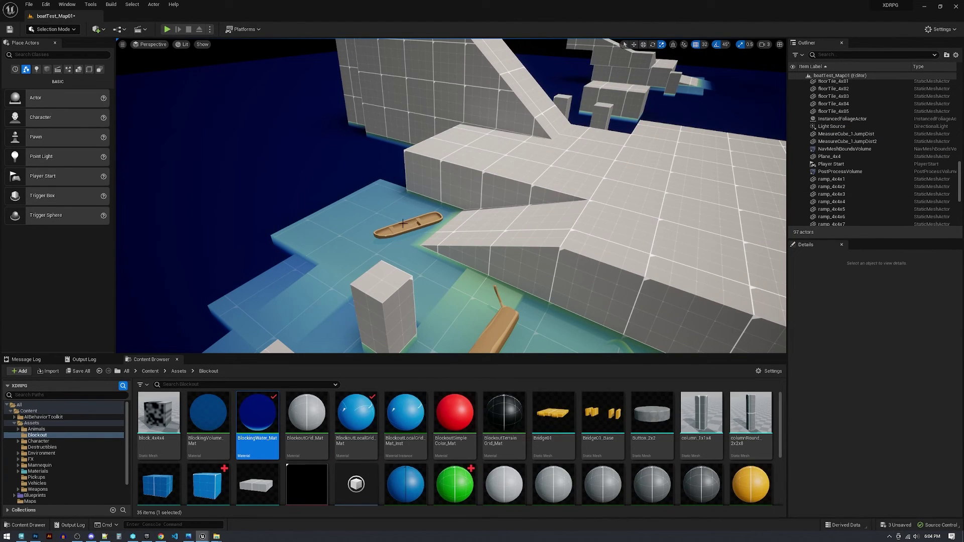
mouse_move(484, 246)
right_mouse_down()
mouse_move(542, 256)
mouse_move(497, 282)
mouse_move(488, 241)
right_mouse_up()
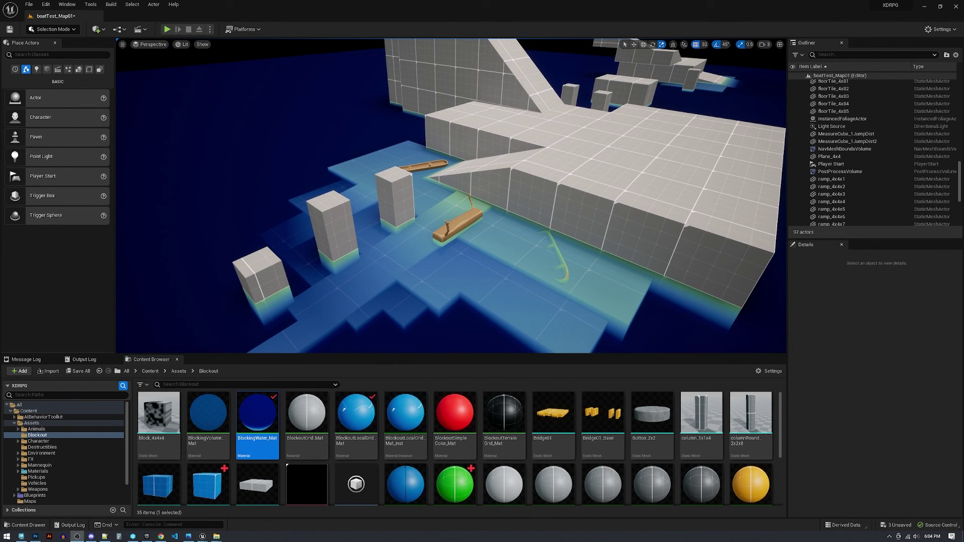